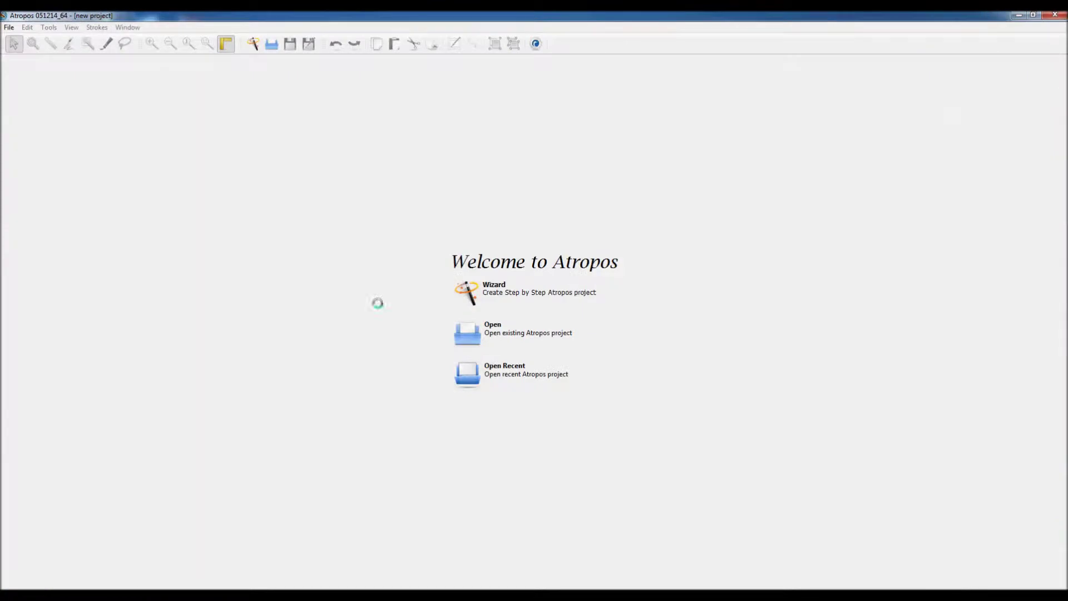
# - Start a new wizard project and load the audrey-hepburn portrait image
pyautogui.click(526, 295)
pyautogui.click(497, 319)
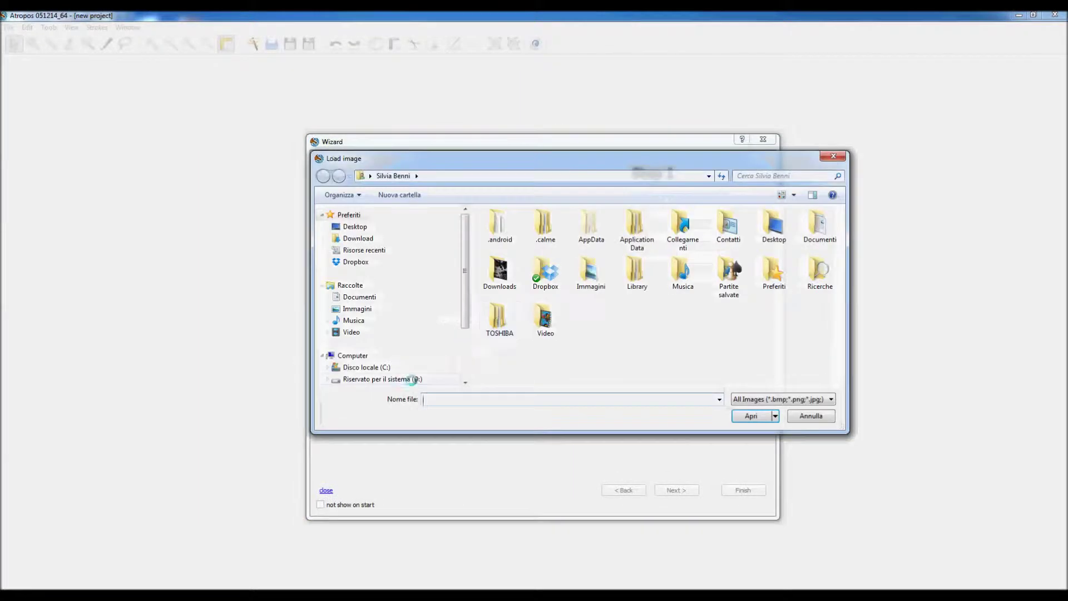
pyautogui.doubleClick(507, 237)
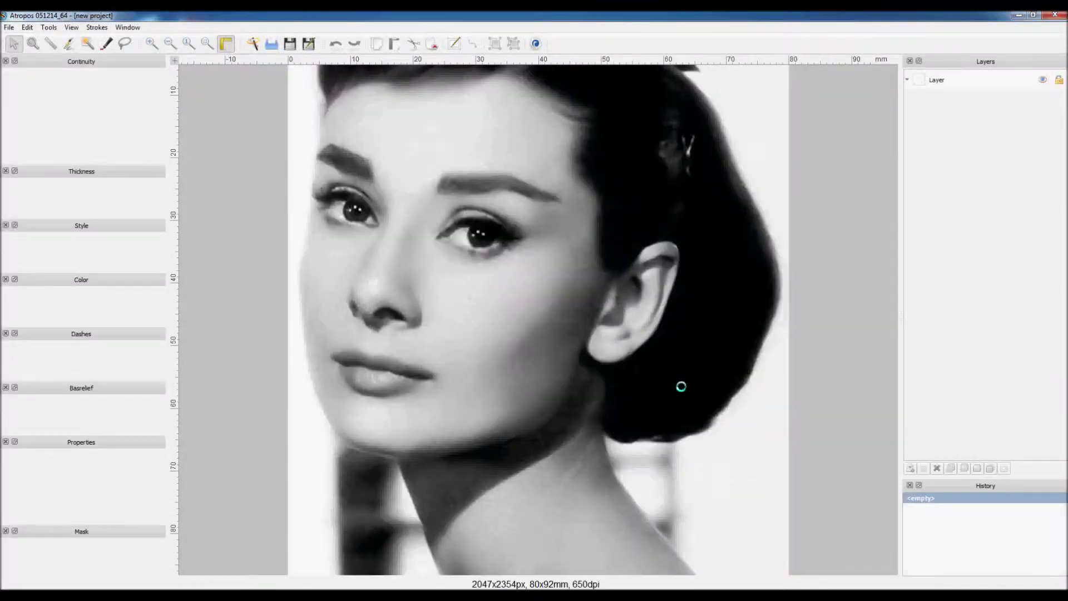
# - Import an SVG line pattern onto the portrait and deselect it
pyautogui.click(9, 27)
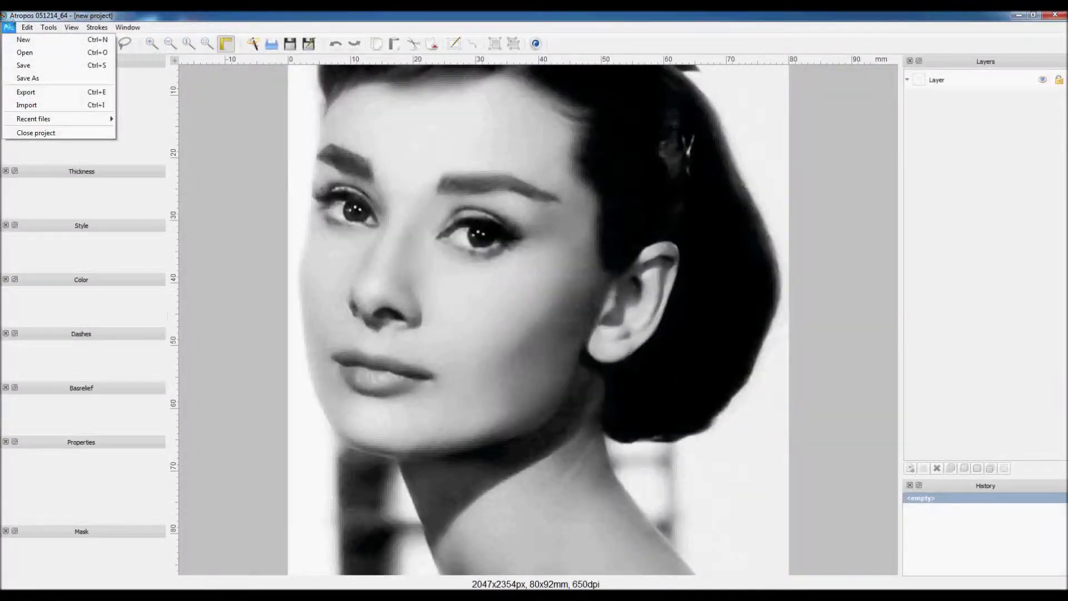
pyautogui.click(27, 105)
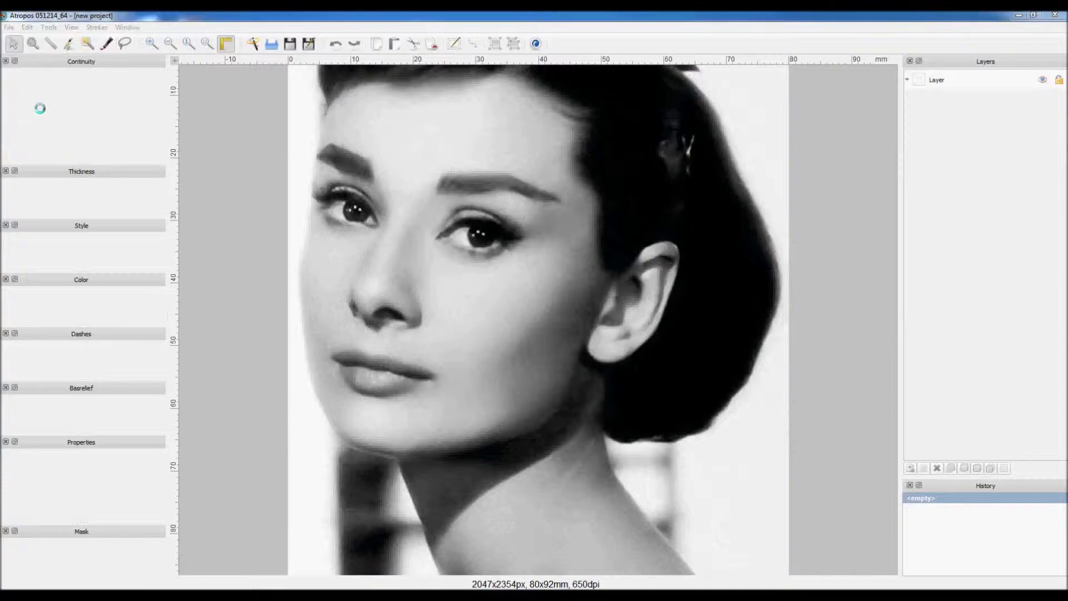
pyautogui.click(515, 245)
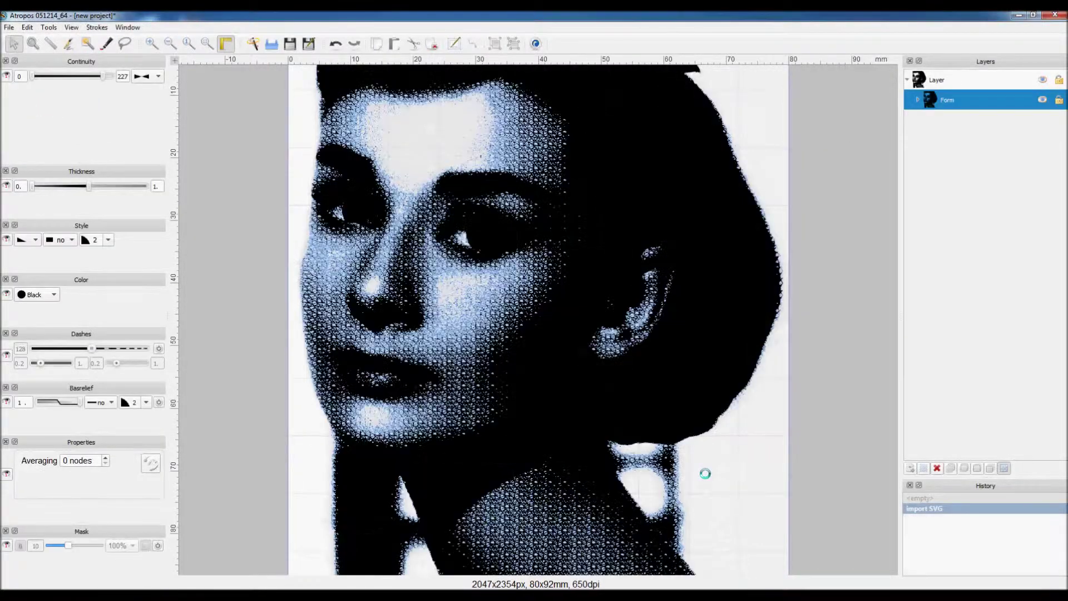
pyautogui.click(822, 301)
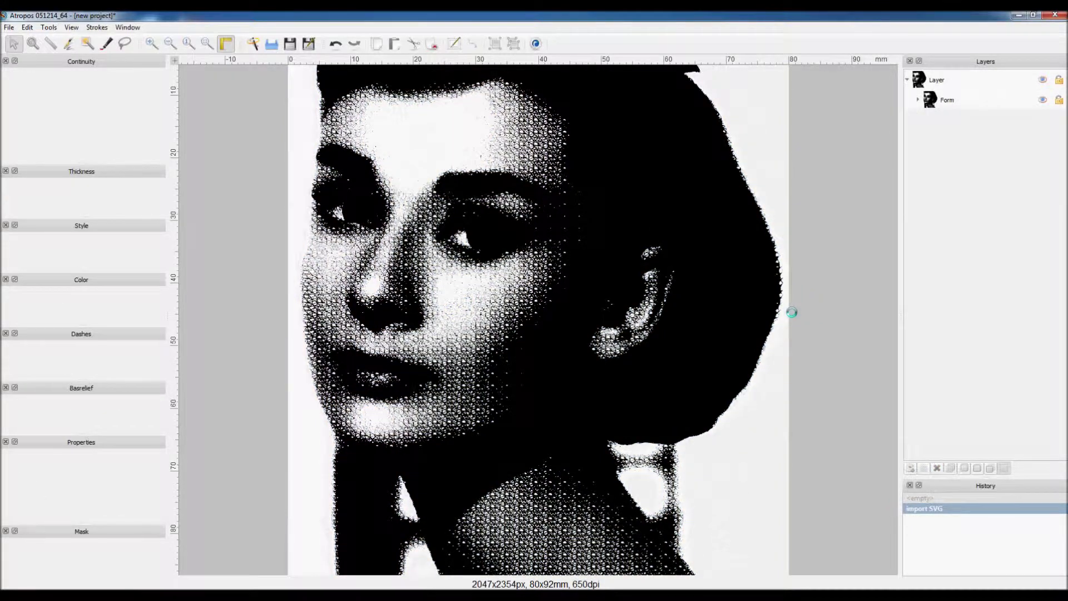
# - Select the imported lines inside the form and set their maximum thickness to 0.20
pyautogui.click(918, 100)
pyautogui.click(936, 117)
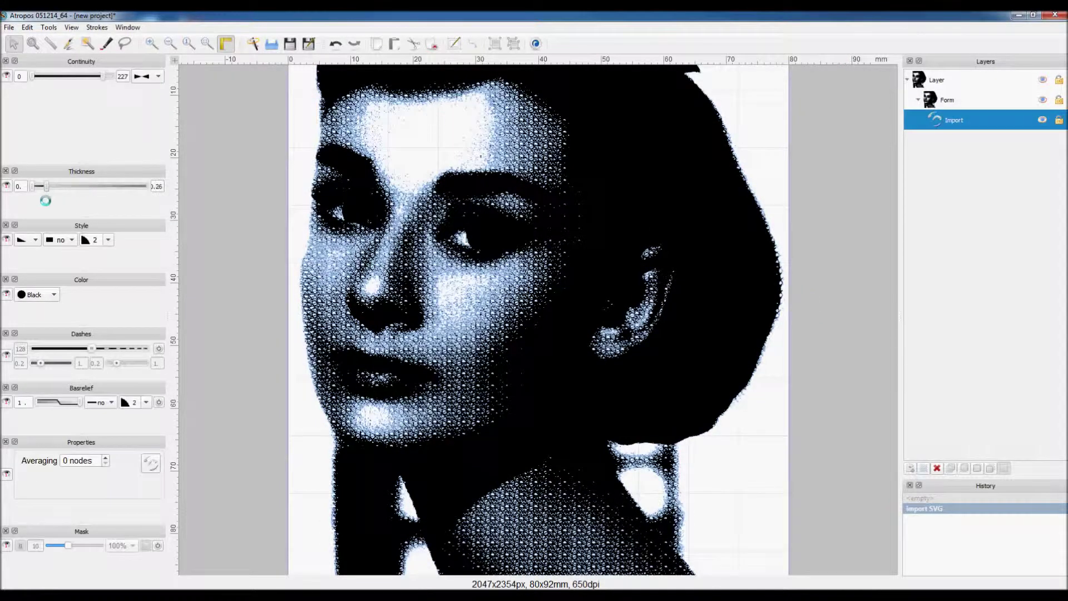
pyautogui.click(219, 209)
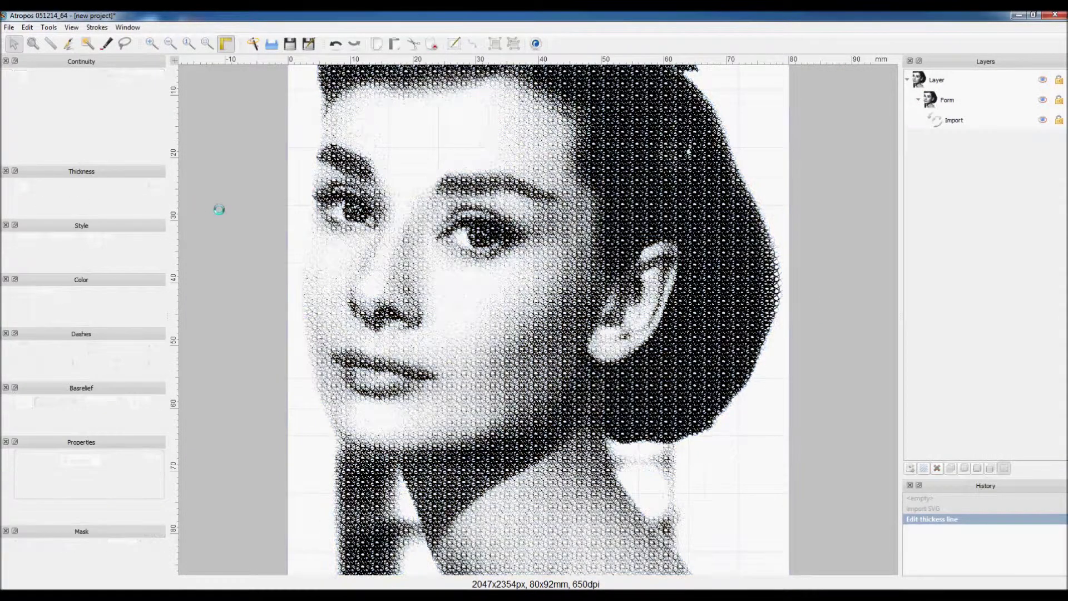
# - Set the pattern's upper continuity limit to 255 and turn on dashed lines
pyautogui.moveTo(567, 271); pyautogui.dragTo(569, 273)
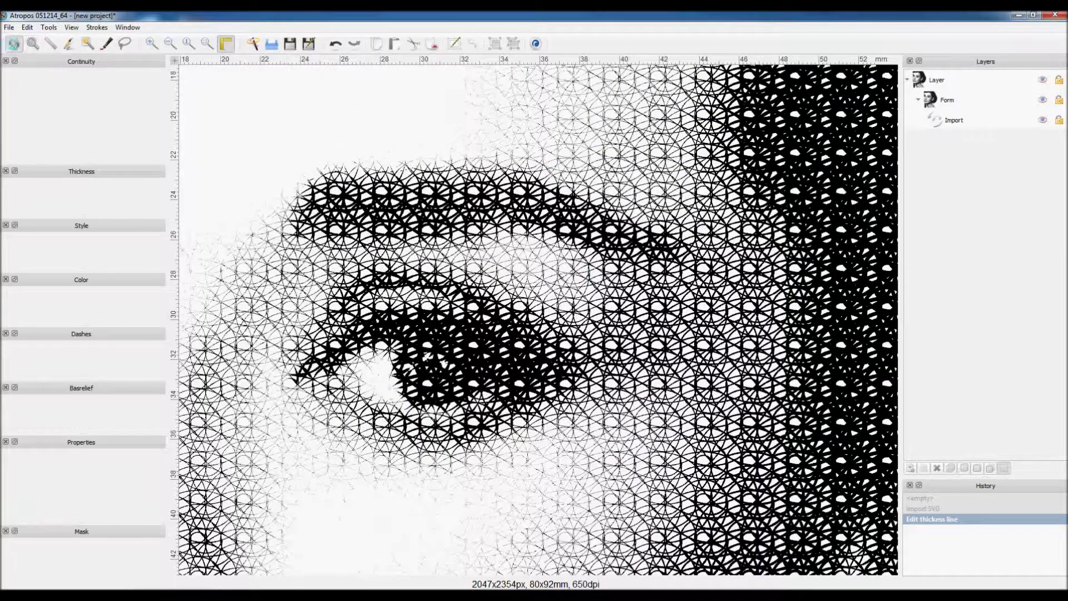
pyautogui.click(342, 167)
pyautogui.moveTo(111, 78); pyautogui.dragTo(114, 78)
pyautogui.click(159, 348)
pyautogui.scroll(-5, 582, 236)
pyautogui.click(414, 118)
pyautogui.press('z')
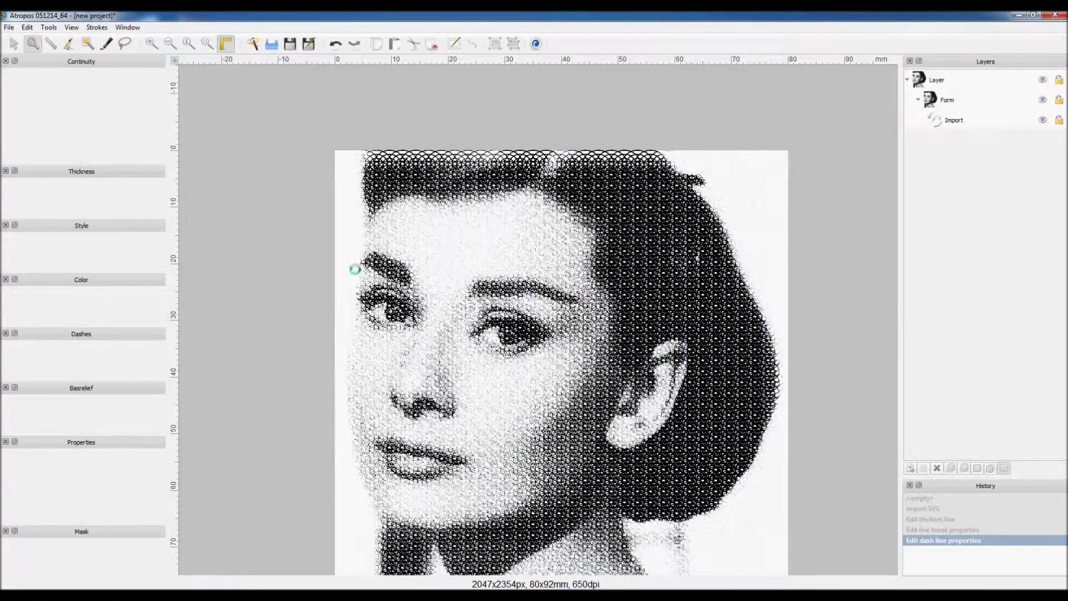
# - Turn off the pattern's dashed lines and set its upper continuity limit to 250
pyautogui.moveTo(357, 269); pyautogui.dragTo(598, 442)
pyautogui.click(16, 44)
pyautogui.click(332, 262)
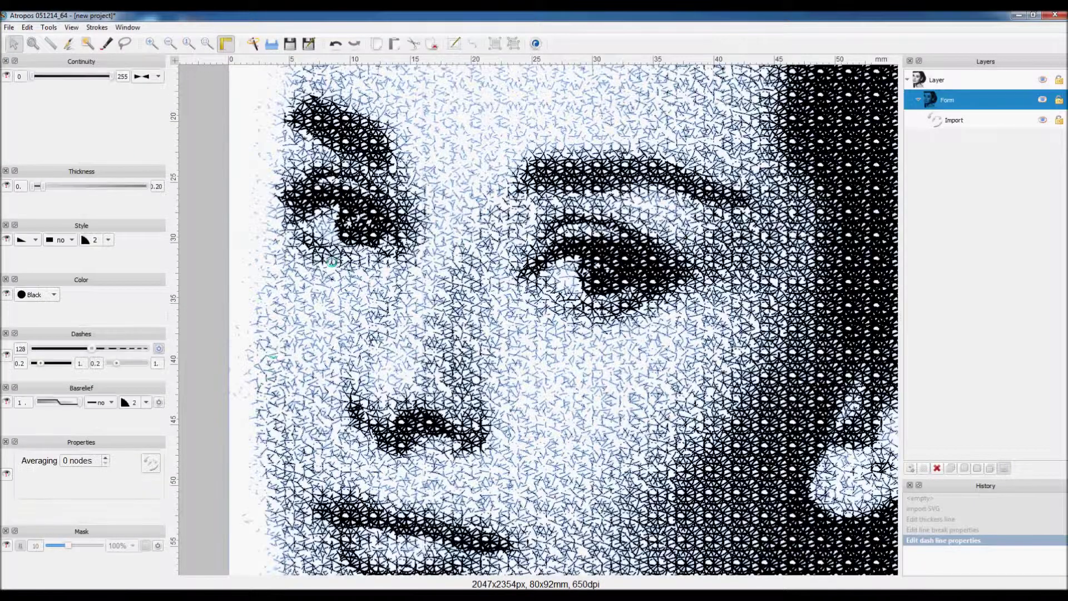
pyautogui.click(158, 349)
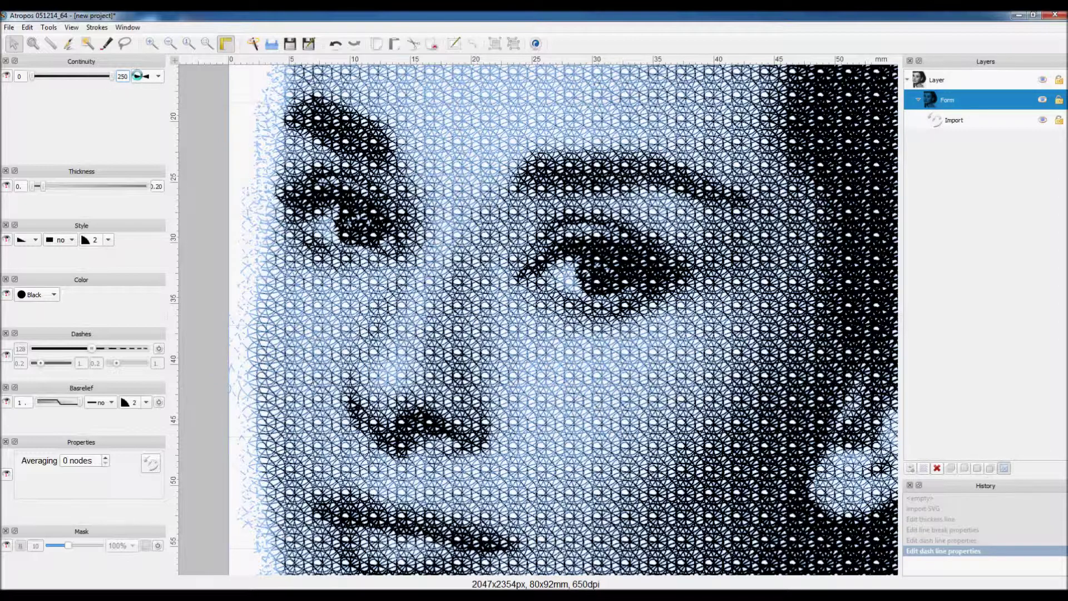
pyautogui.scroll(-3, 217, 142)
pyautogui.click(217, 145)
pyautogui.scroll(-2, 217, 145)
pyautogui.scroll(-3, 264, 166)
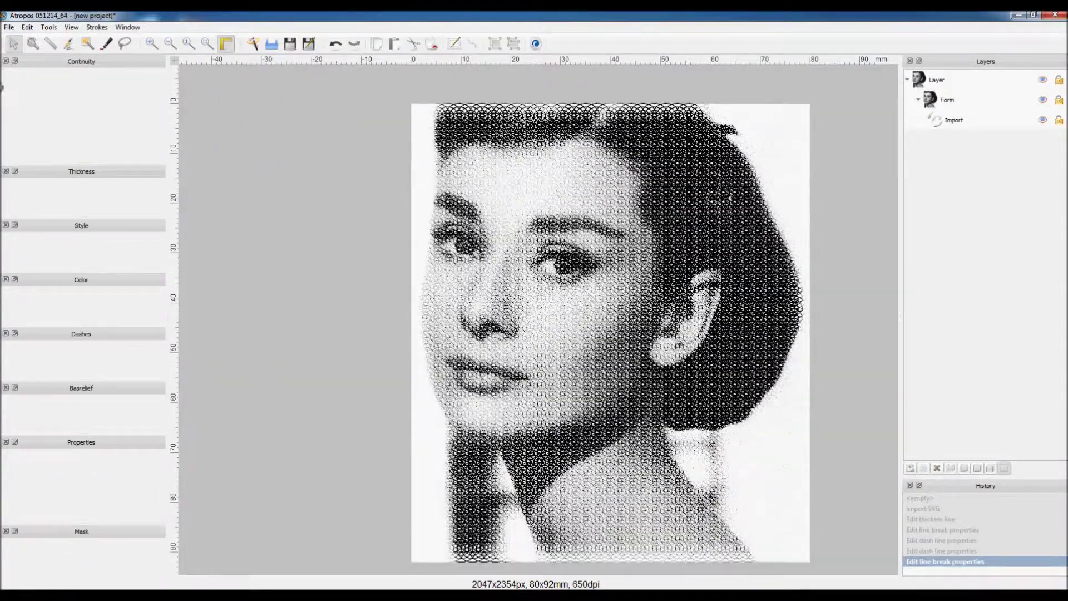
# - Start a new project, discarding the portrait's changes, and load the pink daisy flower image
pyautogui.click(8, 27)
pyautogui.click(25, 39)
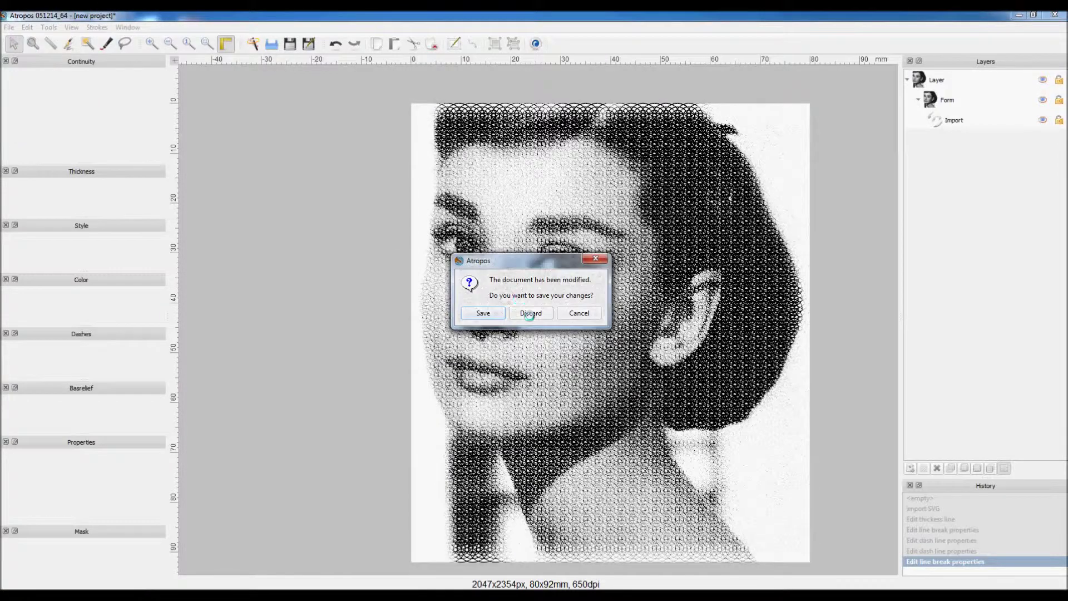
pyautogui.click(529, 314)
pyautogui.click(496, 318)
pyautogui.click(422, 383)
pyautogui.doubleClick(579, 248)
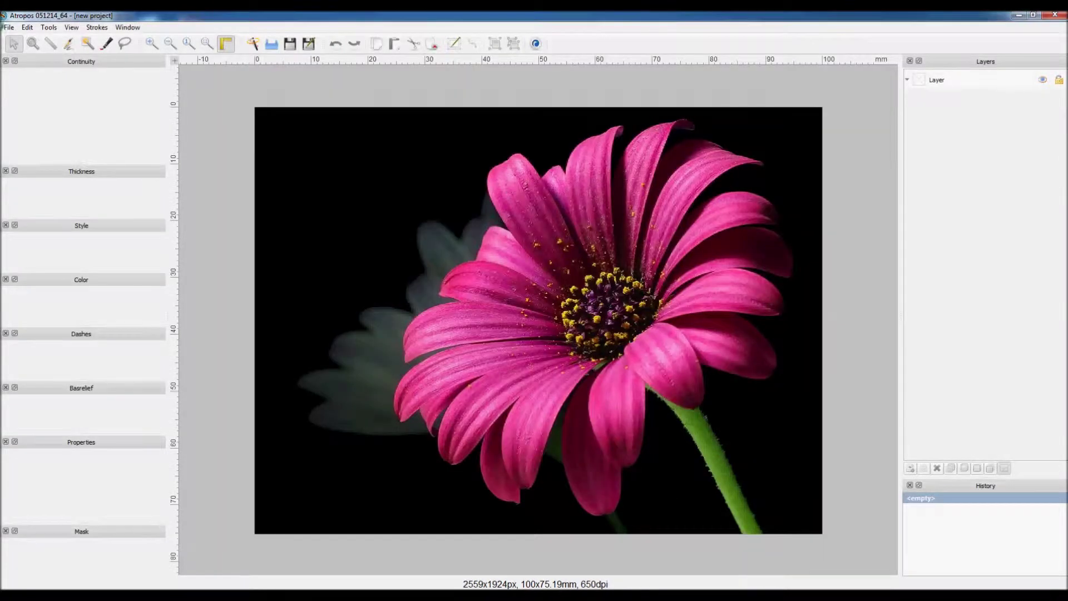
# - Import an SVG line pattern onto the daisy image
pyautogui.click(9, 27)
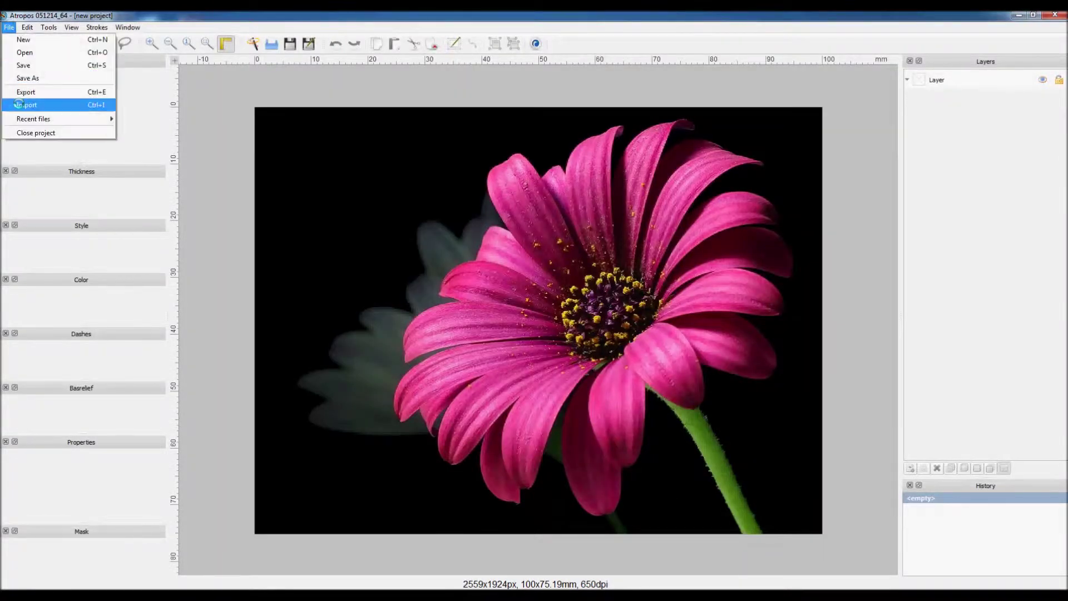
pyautogui.click(19, 103)
pyautogui.doubleClick(509, 240)
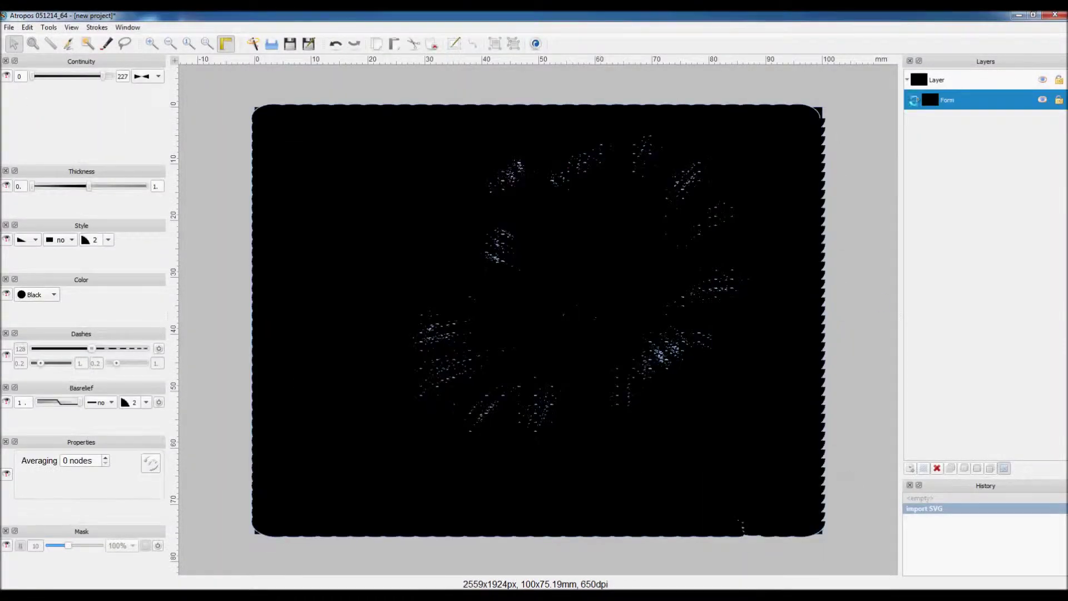
# - Reduce the daisy pattern's maximum line thickness until the flower's shading shows, and inspect the lines up close
pyautogui.moveTo(78, 192); pyautogui.dragTo(43, 195)
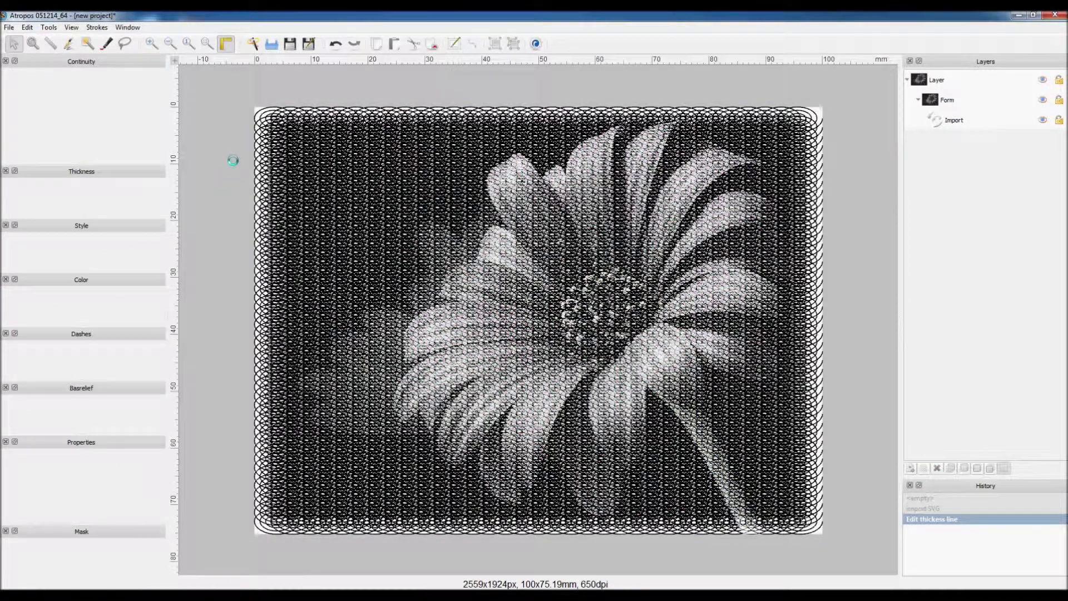
pyautogui.click(33, 43)
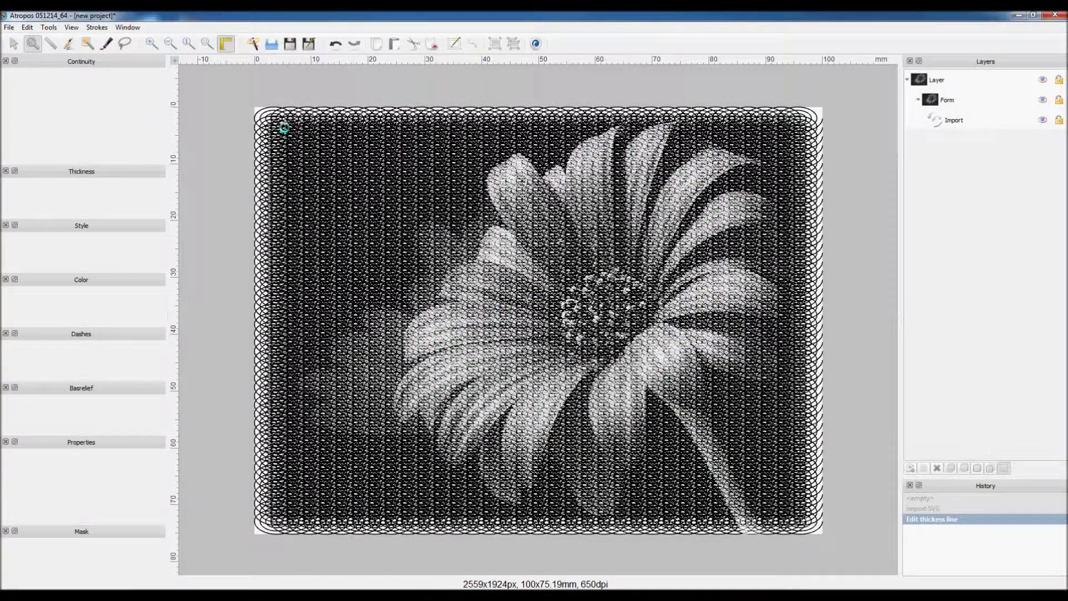
pyautogui.scroll(5, 670, 319)
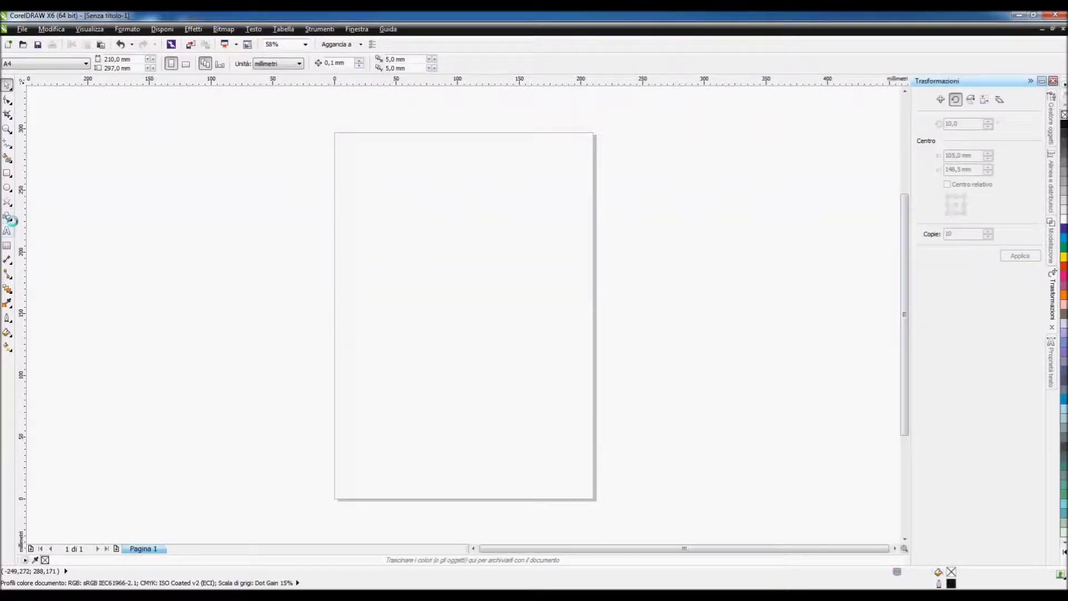
# - In CorelDRAW, draw five overlapping freehand scribble curves covering the whole A4 page
pyautogui.click(8, 143)
pyautogui.click(83, 169)
pyautogui.moveTo(337, 136); pyautogui.dragTo(590, 495)
pyautogui.moveTo(592, 135); pyautogui.dragTo(334, 496)
pyautogui.moveTo(390, 139)
pyautogui.mouseDown()
pyautogui.moveTo(498, 205)
pyautogui.moveTo(451, 472)
pyautogui.moveTo(382, 436)
pyautogui.moveTo(361, 294)
pyautogui.moveTo(376, 148)
pyautogui.moveTo(515, 189)
pyautogui.moveTo(518, 381)
pyautogui.moveTo(497, 472)
pyautogui.mouseUp()
pyautogui.moveTo(349, 137)
pyautogui.mouseDown()
pyautogui.moveTo(359, 200)
pyautogui.moveTo(543, 153)
pyautogui.moveTo(571, 306)
pyautogui.moveTo(573, 478)
pyautogui.moveTo(440, 498)
pyautogui.moveTo(389, 412)
pyautogui.moveTo(372, 245)
pyautogui.moveTo(454, 295)
pyautogui.moveTo(498, 378)
pyautogui.moveTo(513, 445)
pyautogui.mouseUp()
pyautogui.moveTo(547, 153)
pyautogui.mouseDown()
pyautogui.moveTo(565, 136)
pyautogui.moveTo(612, 253)
pyautogui.moveTo(575, 314)
pyautogui.moveTo(461, 276)
pyautogui.moveTo(356, 339)
pyautogui.moveTo(333, 445)
pyautogui.moveTo(400, 479)
pyautogui.moveTo(575, 375)
pyautogui.moveTo(584, 298)
pyautogui.mouseUp()
# - Select all five scribble curves and create 20 copies rotated in 10° increments around their centre
pyautogui.click(7, 85)
pyautogui.moveTo(282, 104); pyautogui.dragTo(680, 531)
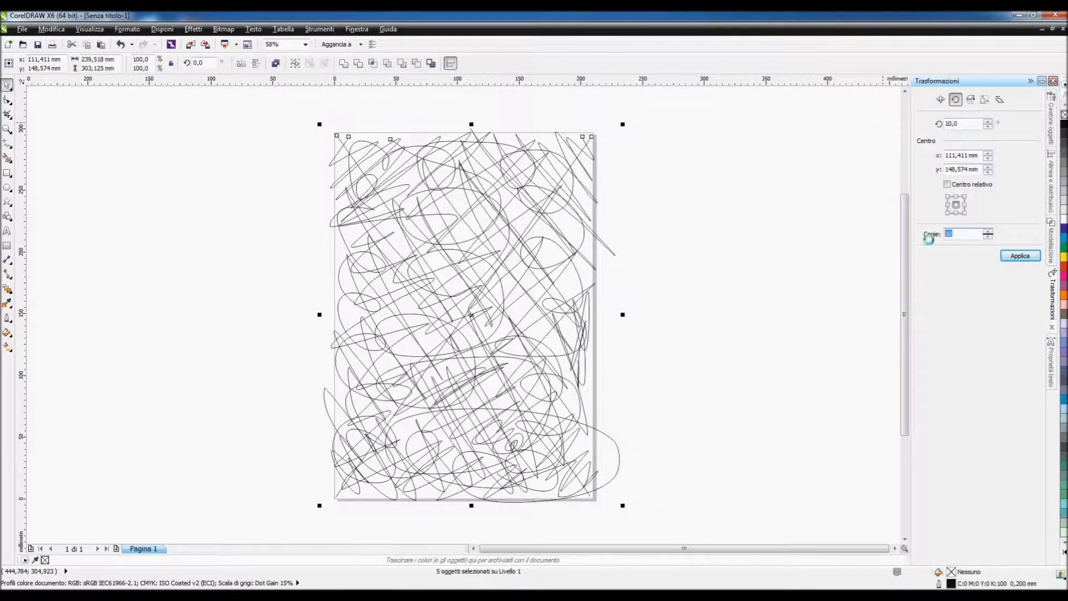
pyautogui.click(269, 130)
pyautogui.press('z')
pyautogui.moveTo(367, 242); pyautogui.dragTo(598, 391)
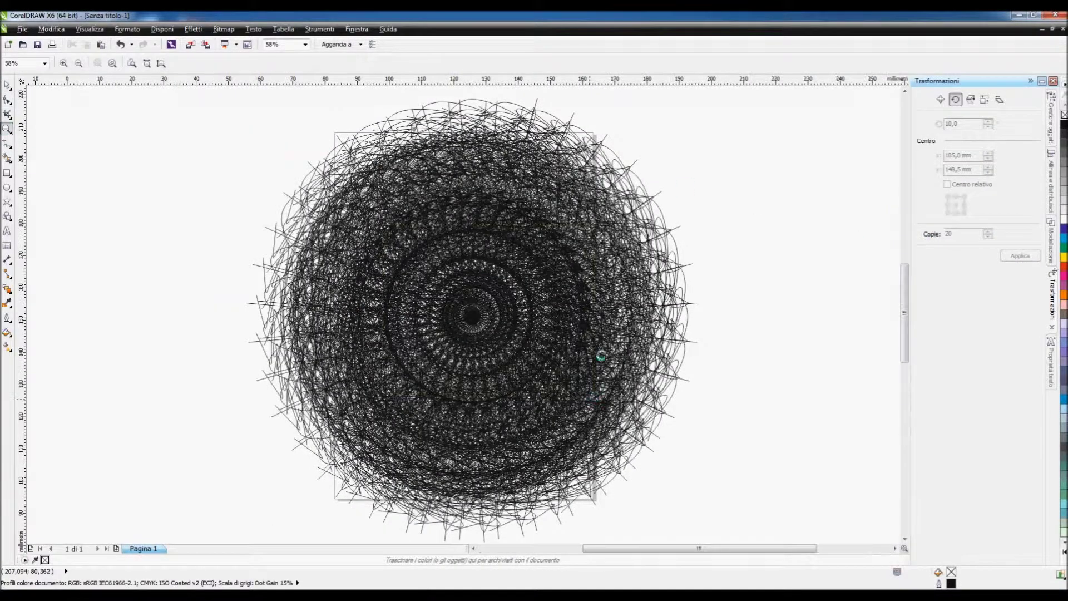
pyautogui.rightClick(507, 243)
# - Select the whole circular pattern and export only the selection as an SVG file in the Fondino series
pyautogui.press('space')
pyautogui.moveTo(212, 90); pyautogui.dragTo(766, 515)
pyautogui.hotkey('ctrl', 'e')
pyautogui.click(421, 236)
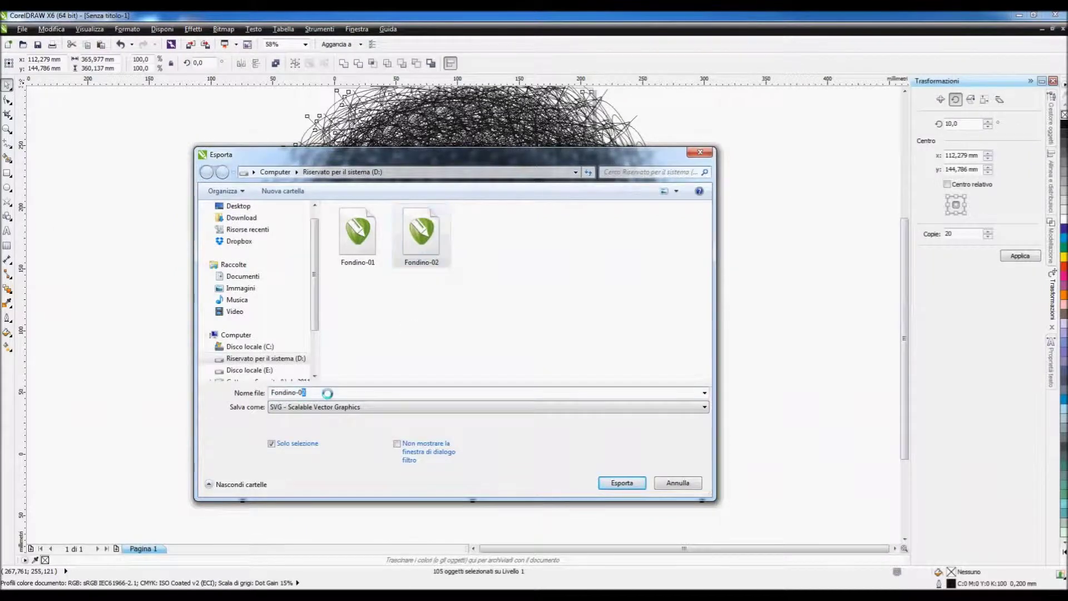
pyautogui.click(617, 482)
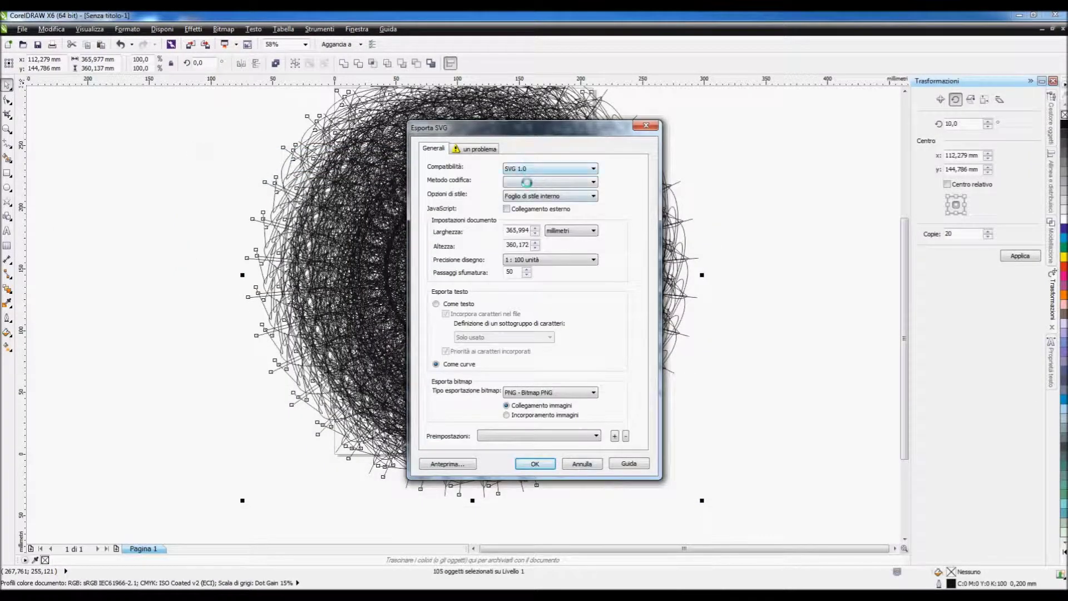
pyautogui.click(535, 463)
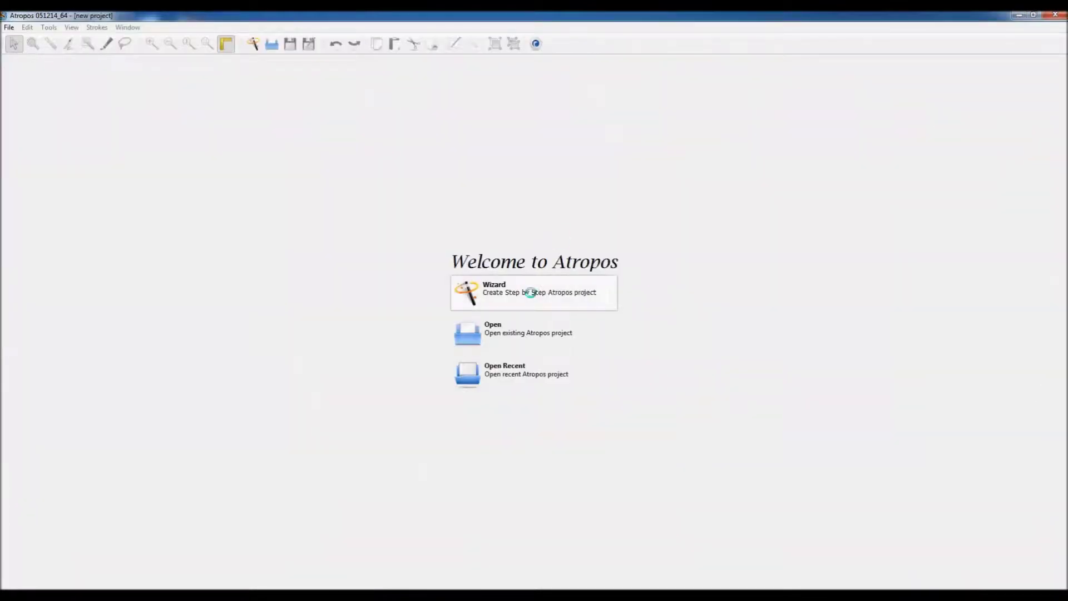
# - In Atropos, create a wizard project from the audrey-hepburn image at 80 × 92 mm and 550 dpi
pyautogui.click(534, 287)
pyautogui.click(489, 316)
pyautogui.click(389, 362)
pyautogui.click(508, 234)
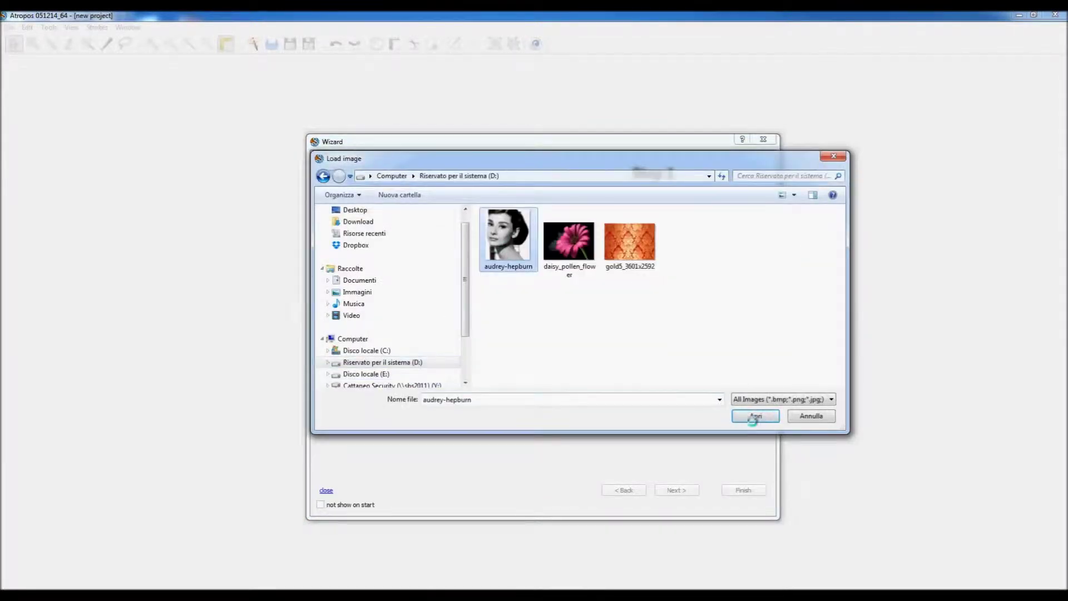
pyautogui.click(751, 416)
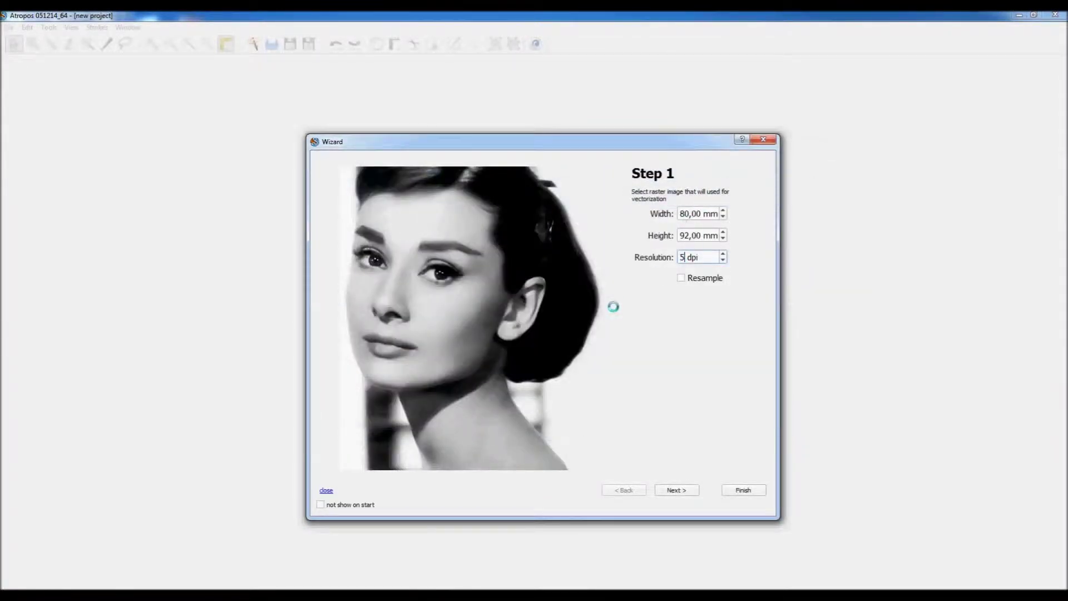
pyautogui.click(733, 487)
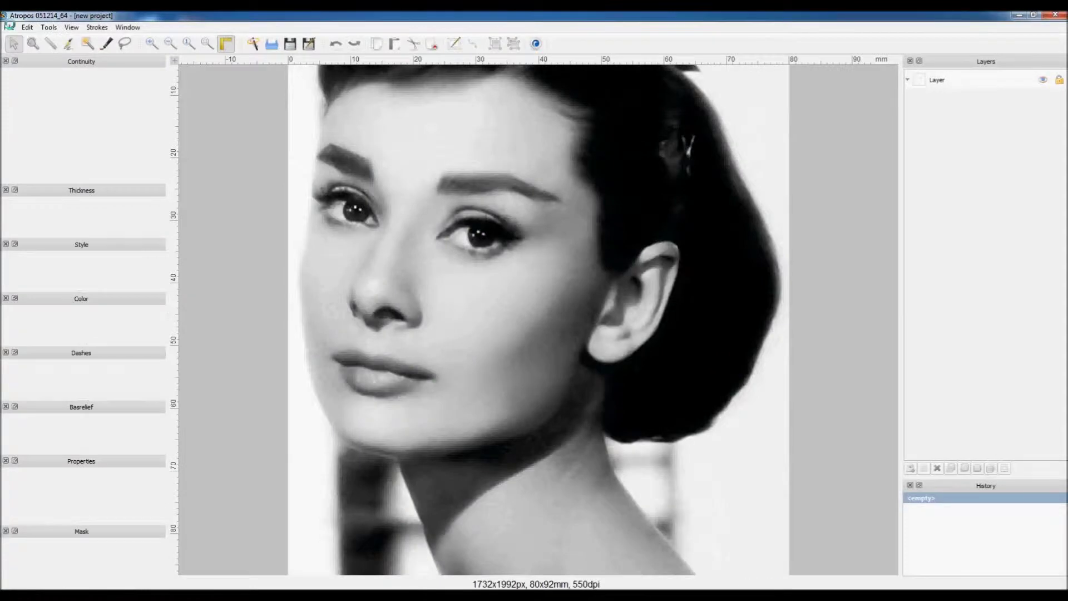
# - Import the circular scribble SVG onto the portrait and set its maximum line thickness to 0.21
pyautogui.doubleClick(631, 251)
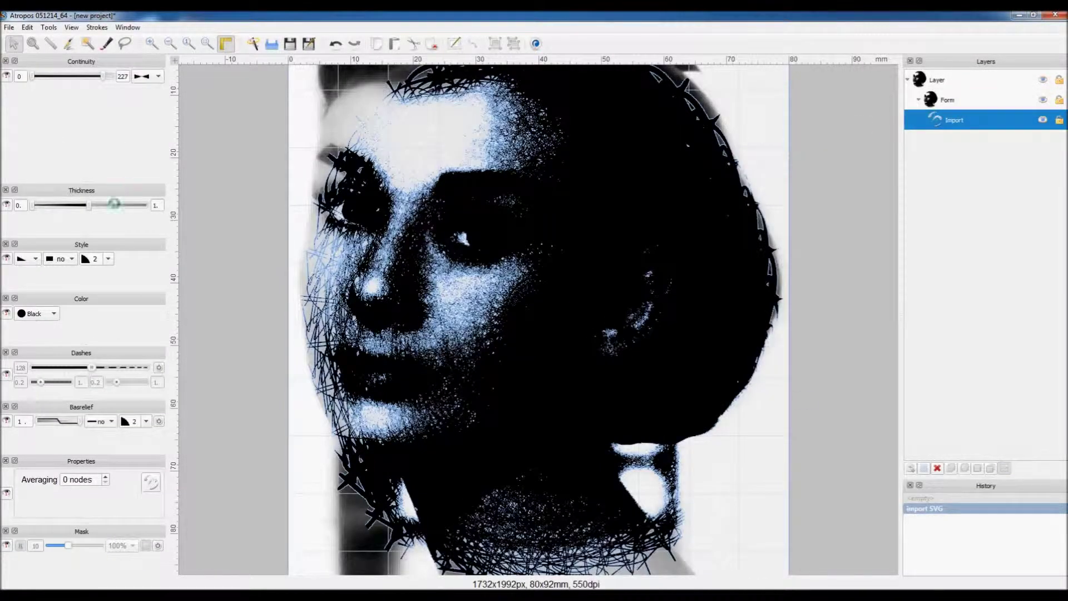
pyautogui.moveTo(46, 220); pyautogui.dragTo(43, 211)
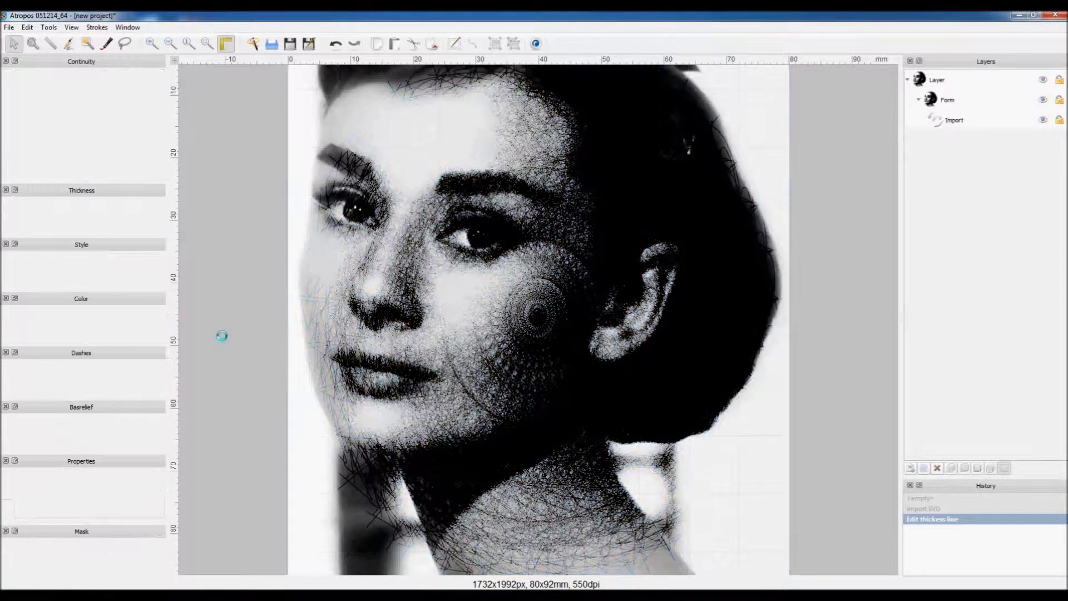
# - Move the circular pattern up and to the left so its centre sits on the cheek
pyautogui.moveTo(536, 312); pyautogui.dragTo(499, 287)
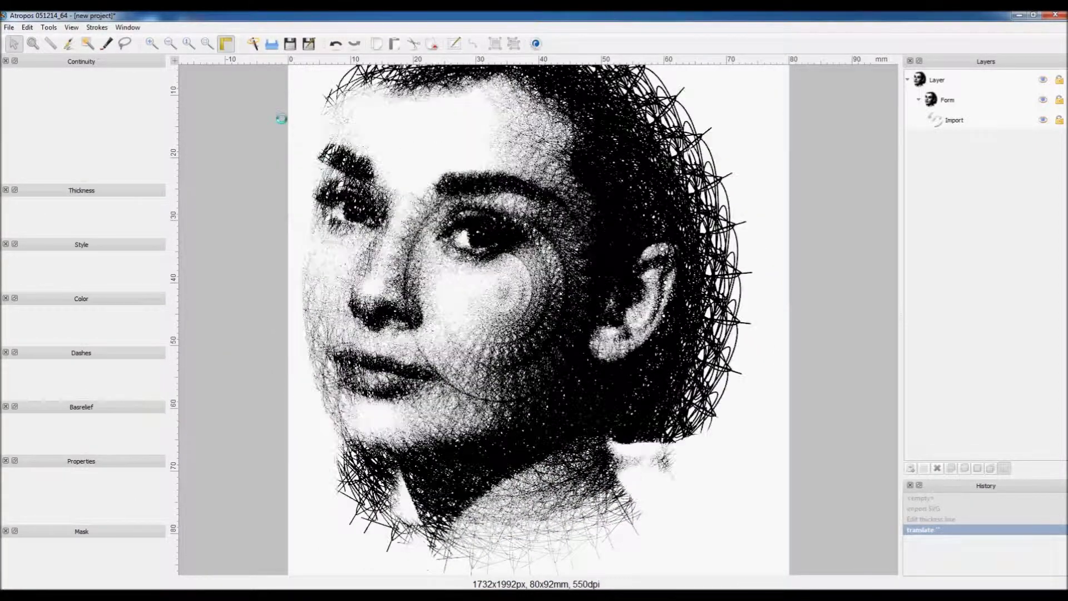
pyautogui.click(259, 142)
pyautogui.click(230, 140)
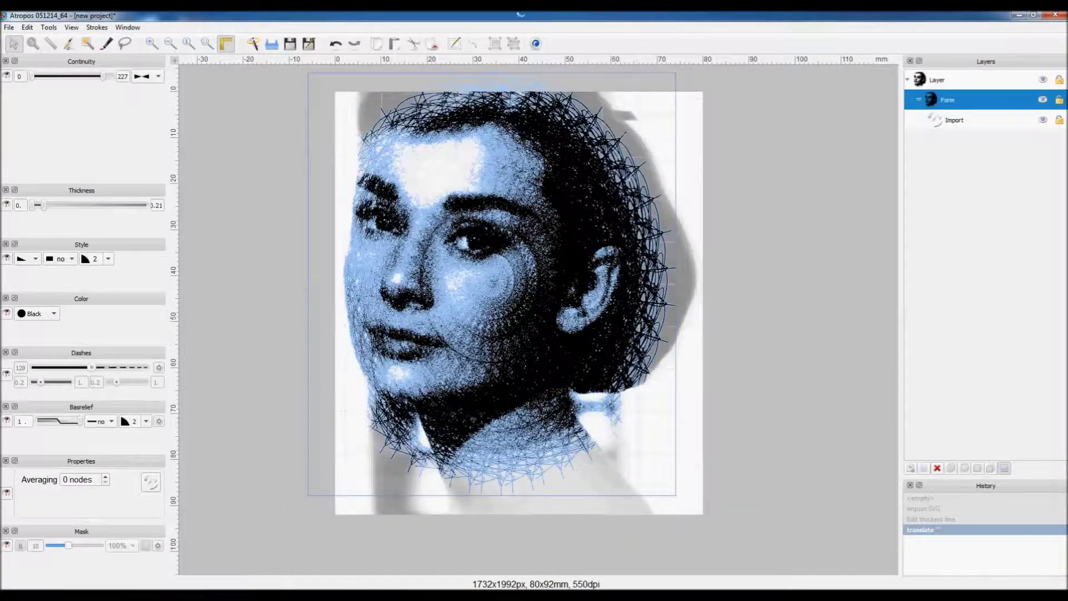
# - Scale the circular pattern's width and height so it covers the face and hair, and inspect the result up close
pyautogui.moveTo(675, 283); pyautogui.dragTo(716, 282)
pyautogui.moveTo(513, 495); pyautogui.dragTo(513, 539)
pyautogui.moveTo(308, 306); pyautogui.dragTo(288, 306)
pyautogui.moveTo(504, 73)
pyautogui.mouseDown()
pyautogui.moveTo(505, 61)
pyautogui.moveTo(504, 86)
pyautogui.mouseUp()
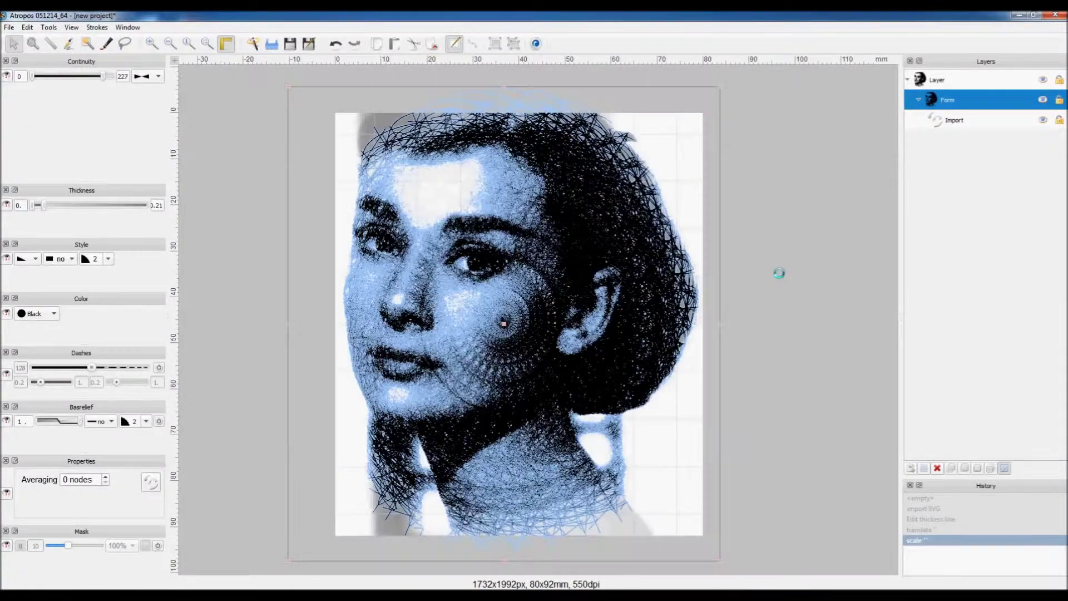
pyautogui.click(797, 319)
pyautogui.click(33, 43)
pyautogui.moveTo(336, 181); pyautogui.dragTo(693, 478)
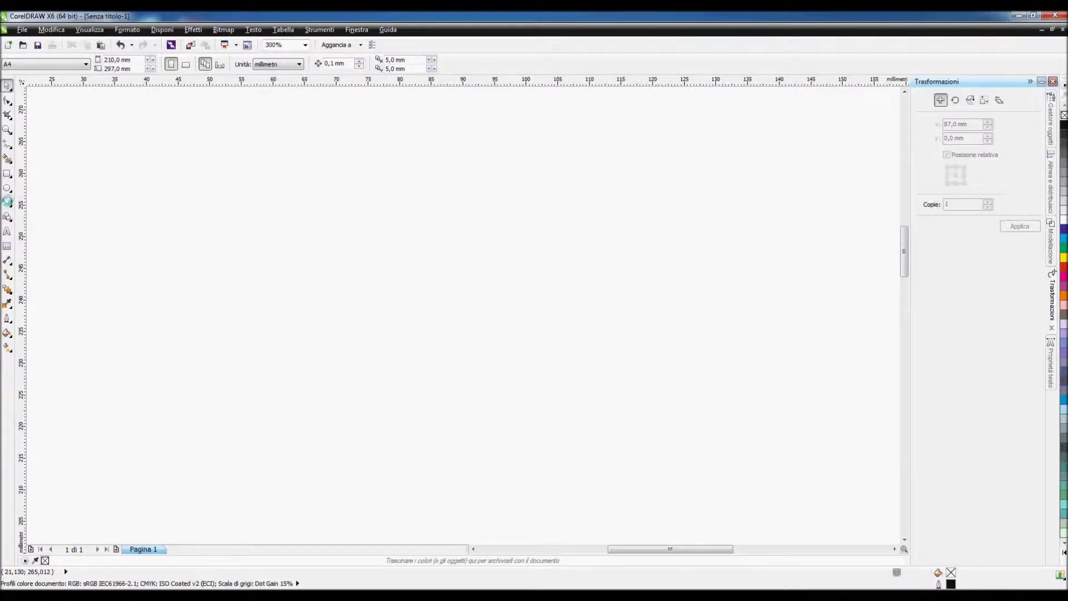
# - In CorelDRAW, draw a seven-pointed hairline star about 1.6 mm wide and place one copy 87 mm to its right
pyautogui.click(7, 202)
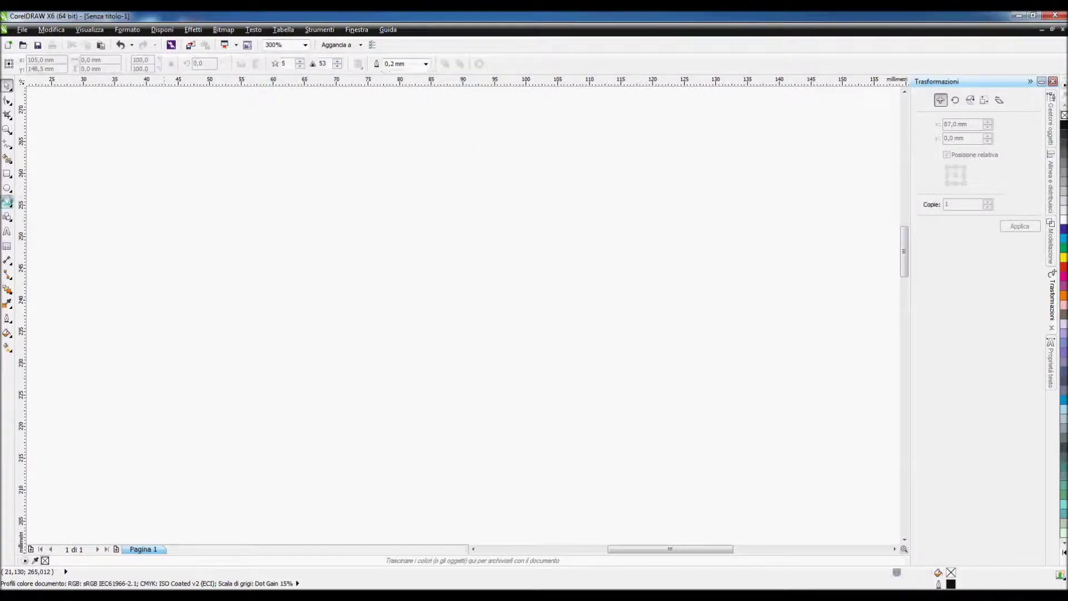
pyautogui.moveTo(196, 111); pyautogui.dragTo(213, 129)
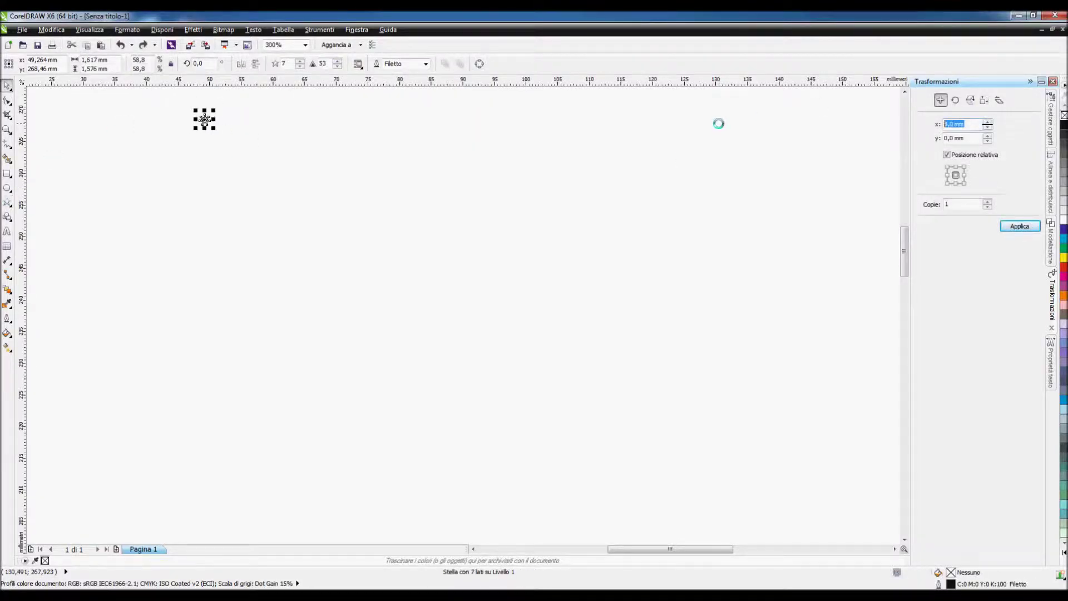
pyautogui.press('Return')
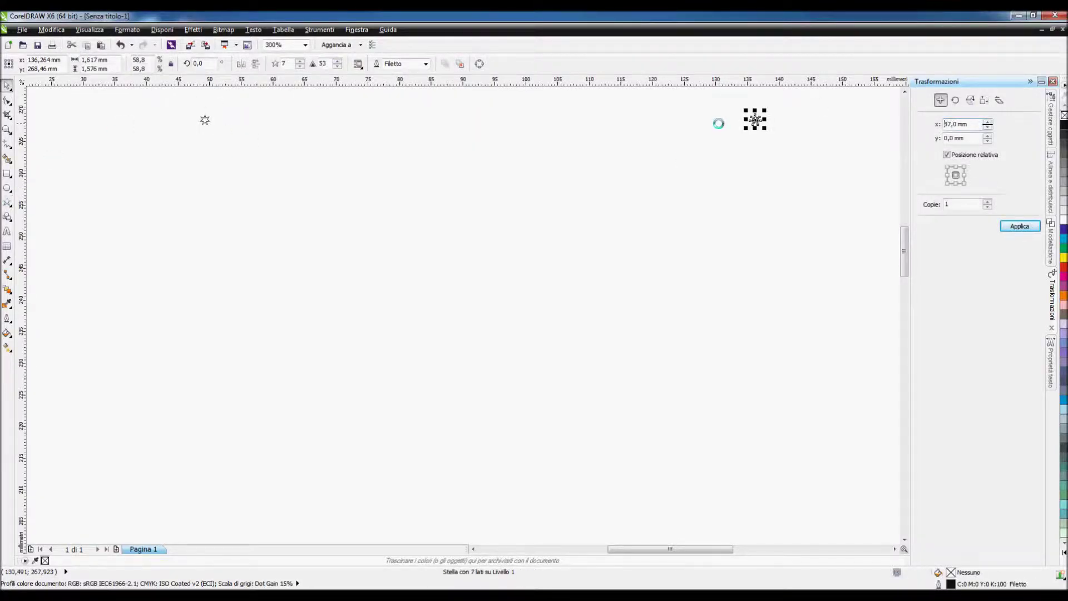
# - Blend the two stars into a horizontal row using 100 blend steps
pyautogui.click(174, 100)
pyautogui.click(7, 289)
pyautogui.moveTo(204, 120); pyautogui.dragTo(754, 120)
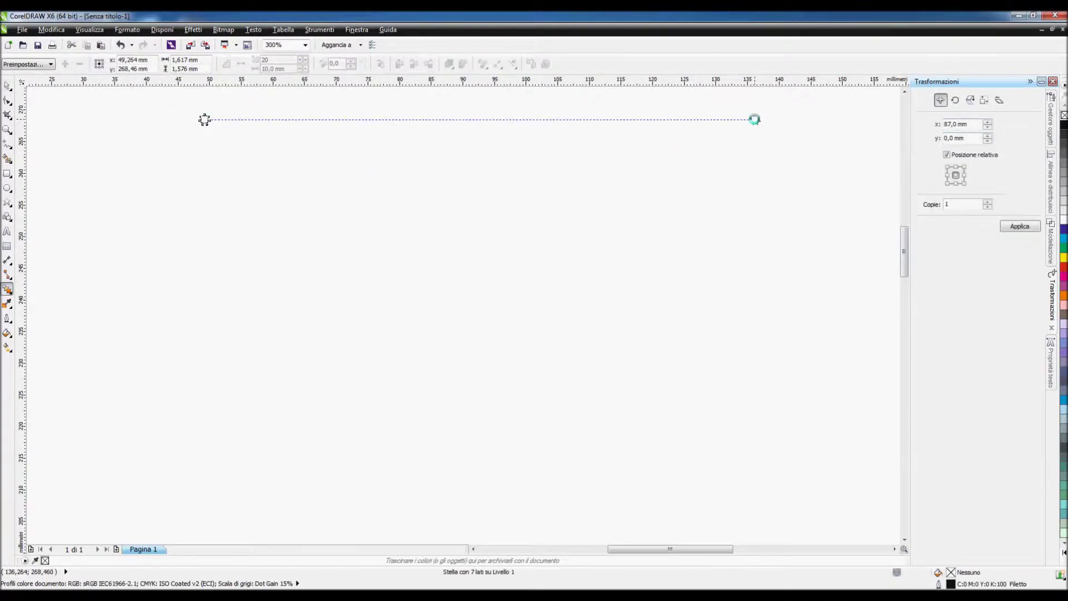
pyautogui.write('100')
pyautogui.press('Return')
pyautogui.press('space')
pyautogui.click(150, 167)
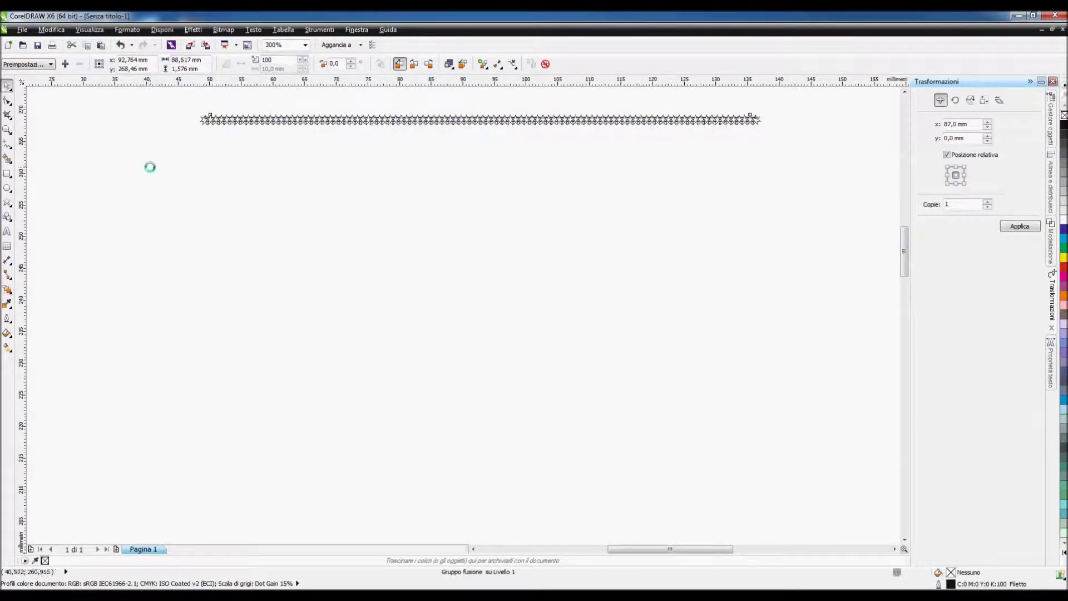
# - Set the star row's blend to 80 steps
pyautogui.scroll(2, 208, 105)
pyautogui.scroll(-4, 450, 133)
pyautogui.hscroll(5, 447, 131)
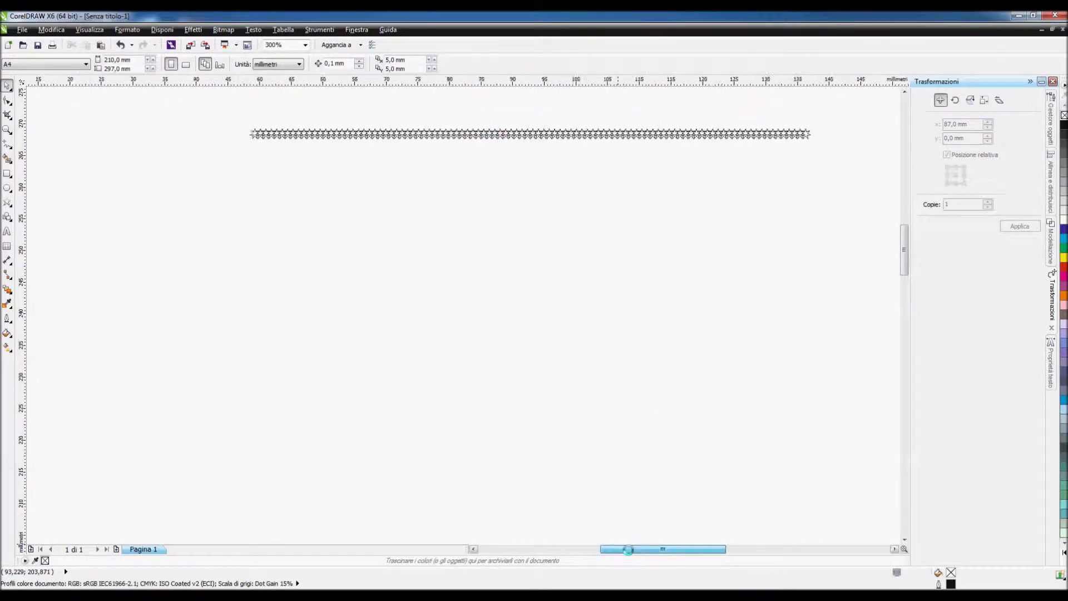
pyautogui.click(446, 129)
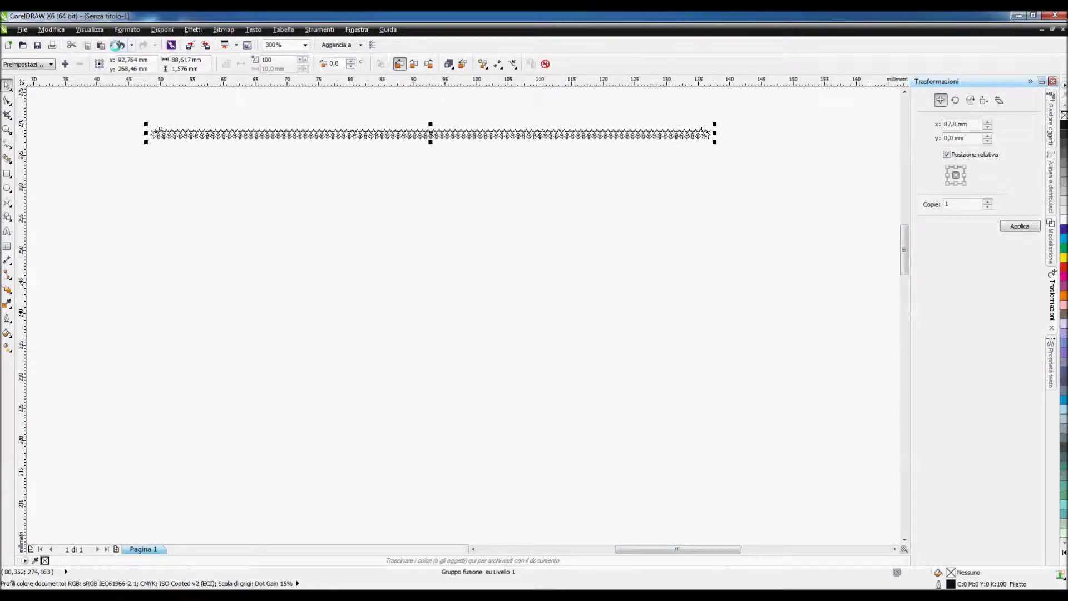
pyautogui.click(118, 44)
pyautogui.moveTo(273, 60); pyautogui.dragTo(194, 44)
pyautogui.write('80')
pyautogui.press('Return')
pyautogui.scroll(1, 223, 105)
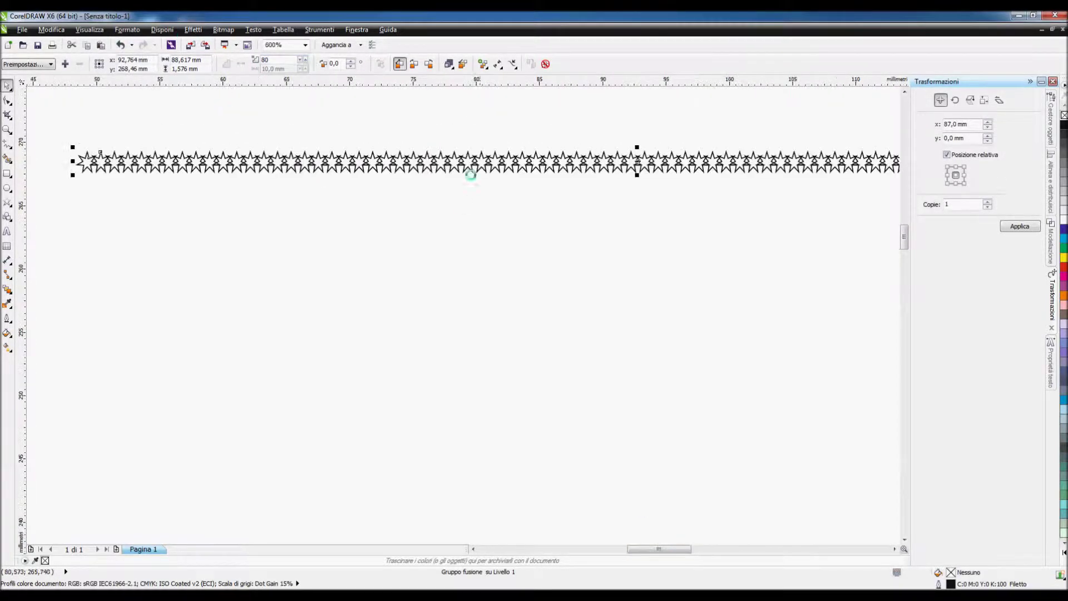
# - Group the blended star row and place one copy of it 65 mm straight below
pyautogui.scroll(-2, 470, 175)
pyautogui.click(162, 29)
pyautogui.click(190, 151)
pyautogui.moveTo(905, 237); pyautogui.dragTo(906, 243)
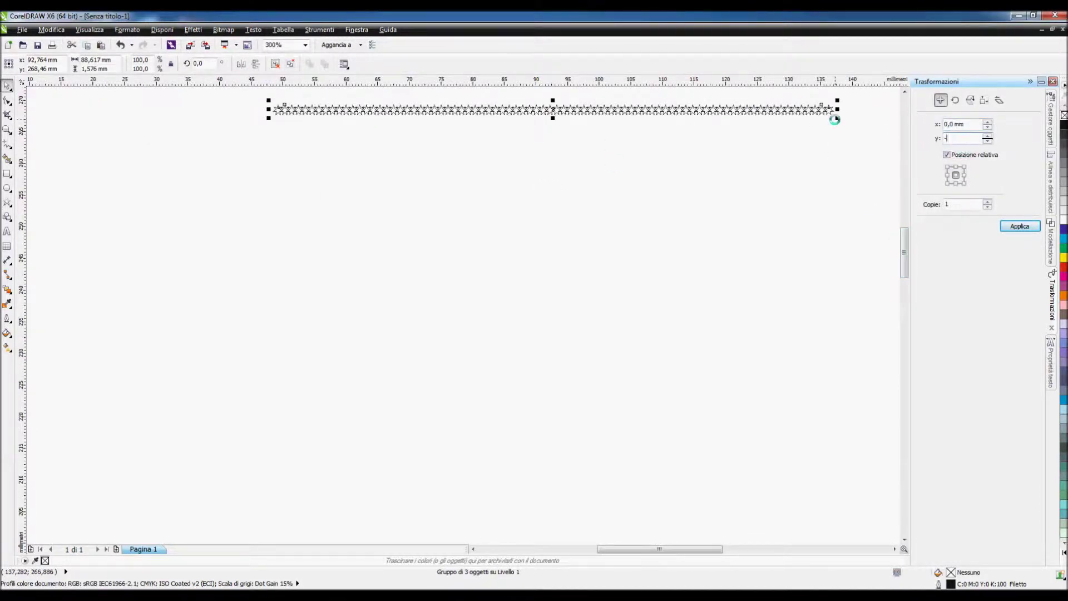
pyautogui.press('Return')
# - Blend the upper and lower star rows vertically using 90 blend steps
pyautogui.click(7, 289)
pyautogui.moveTo(554, 110); pyautogui.dragTo(553, 519)
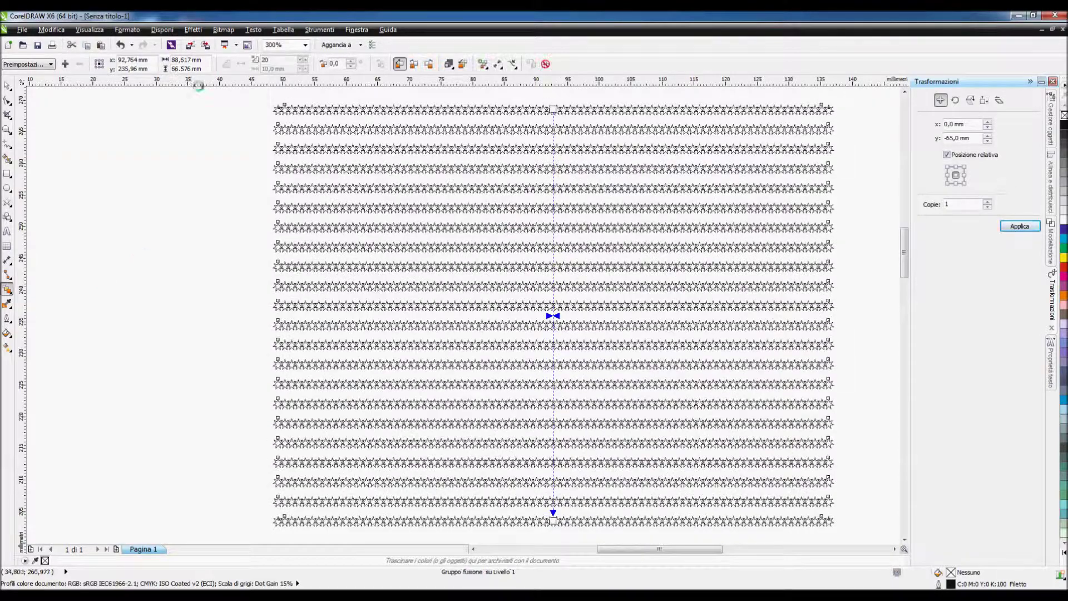
pyautogui.write('90')
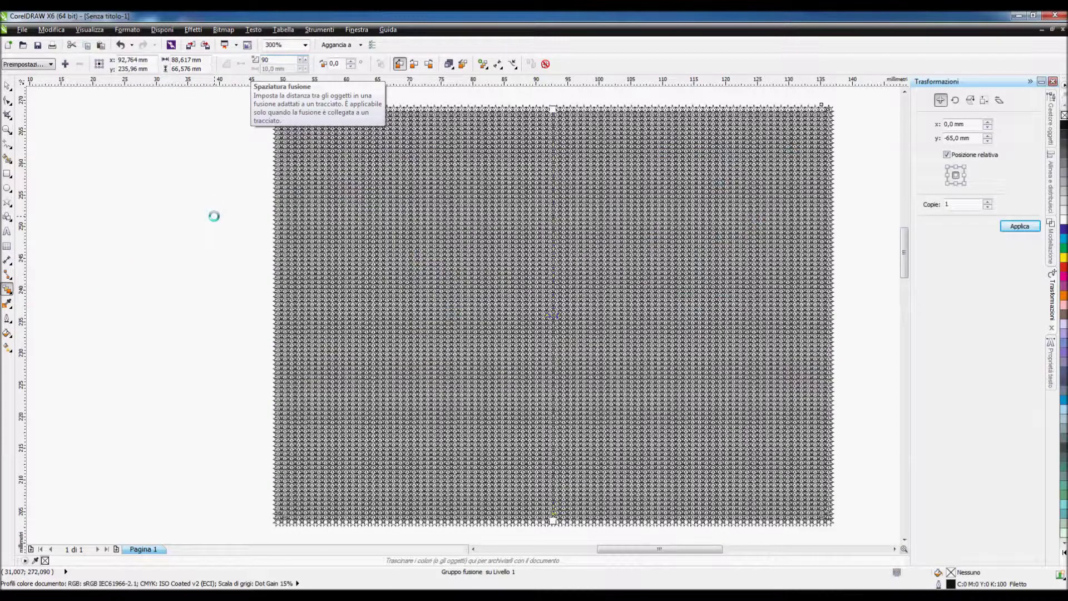
# - Reduce the vertical blend between the star rows to 50 steps
pyautogui.click(7, 129)
pyautogui.moveTo(292, 108); pyautogui.dragTo(362, 171)
pyautogui.press('space')
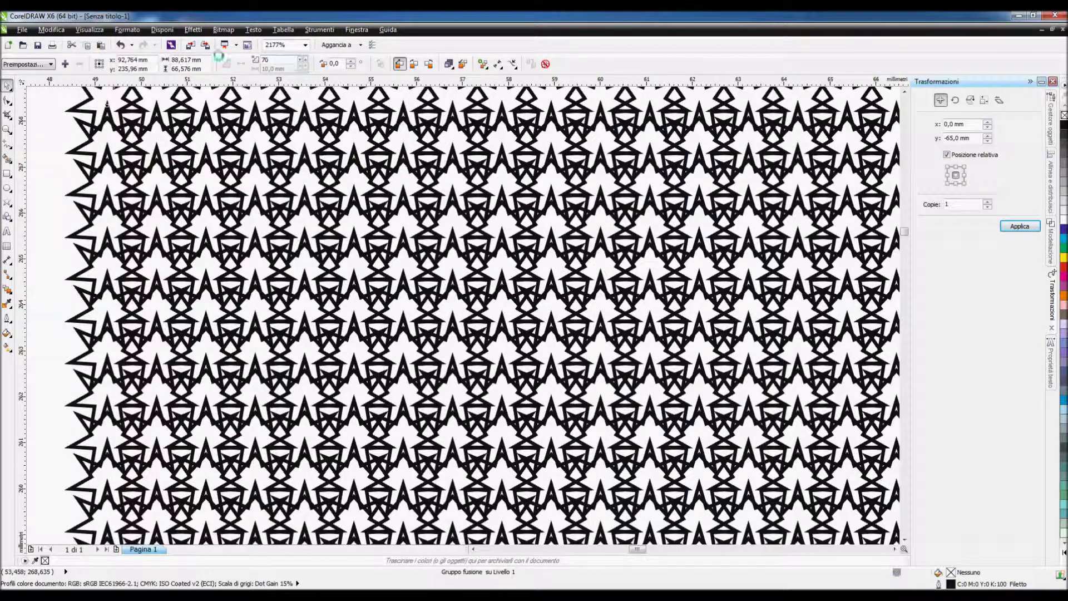
pyautogui.write('50')
pyautogui.press('Return')
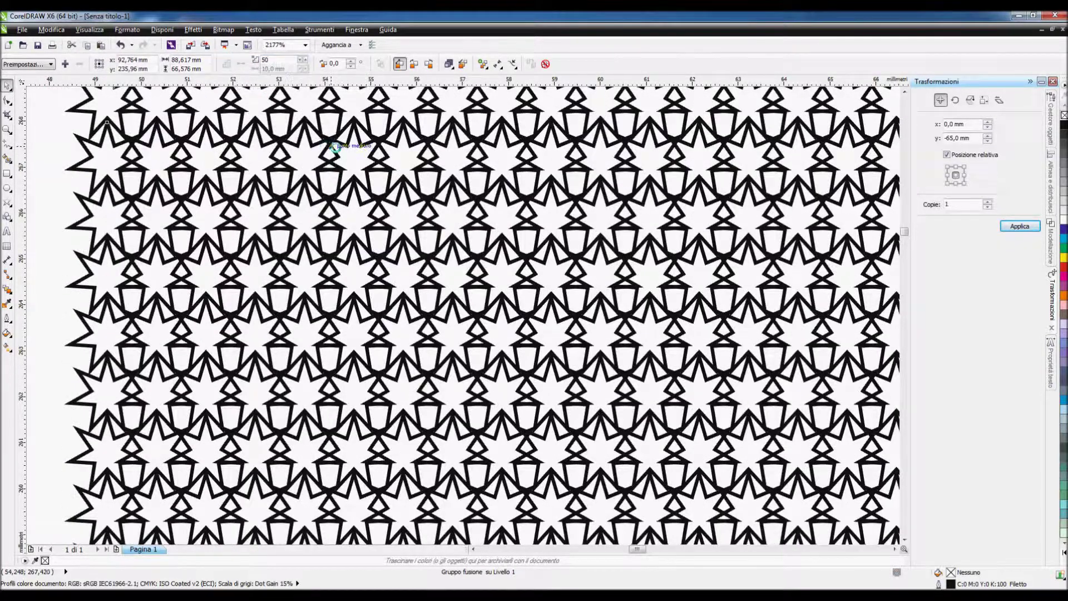
# - Export the full star pattern as an SVG, overwriting the existing SVG file on drive D
pyautogui.scroll(-10, 701, 313)
pyautogui.press('space')
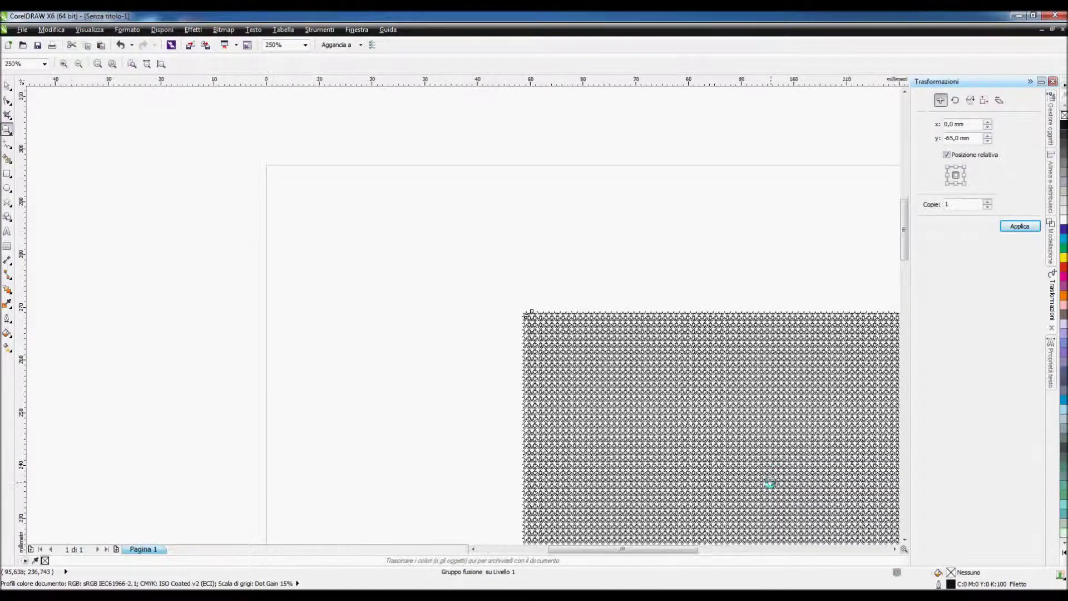
pyautogui.hotkey('shift', 'F2')
pyautogui.press('space')
pyautogui.hotkey('ctrl', 'e')
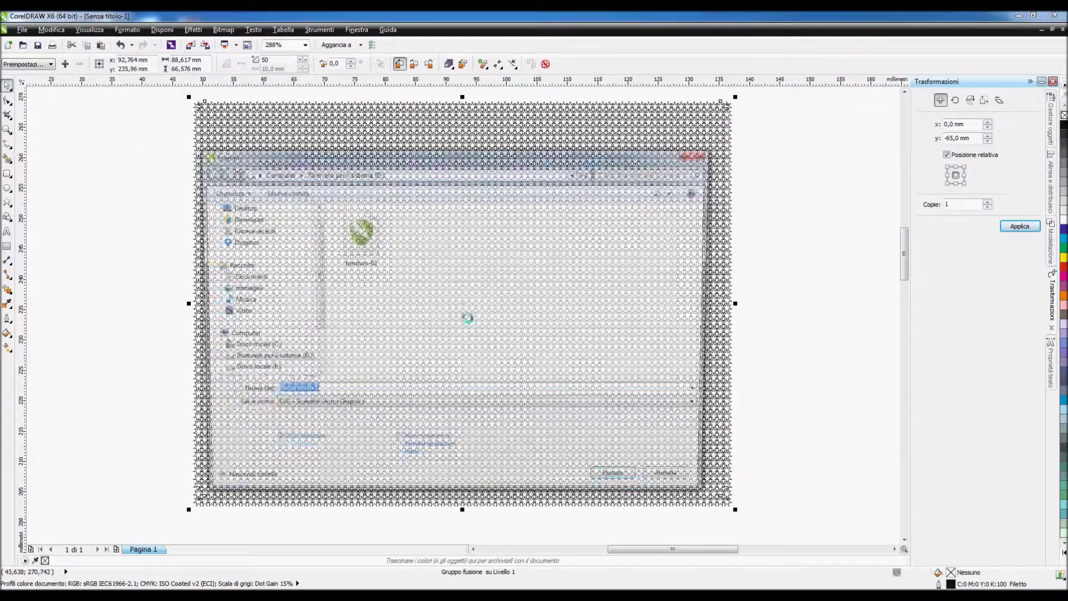
pyautogui.doubleClick(357, 231)
pyautogui.press('Return')
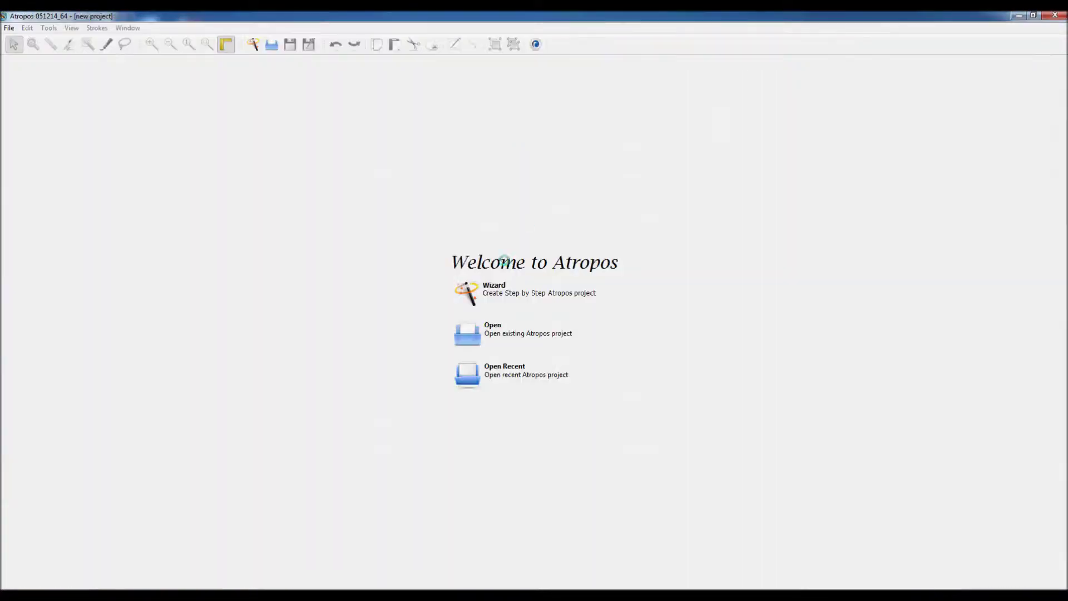
# - Switch to Atropos and create a wizard project from the daisy_pollen_flower image at 100 × 75.19 mm and 550 dpi
pyautogui.click(497, 318)
pyautogui.click(389, 362)
pyautogui.doubleClick(574, 249)
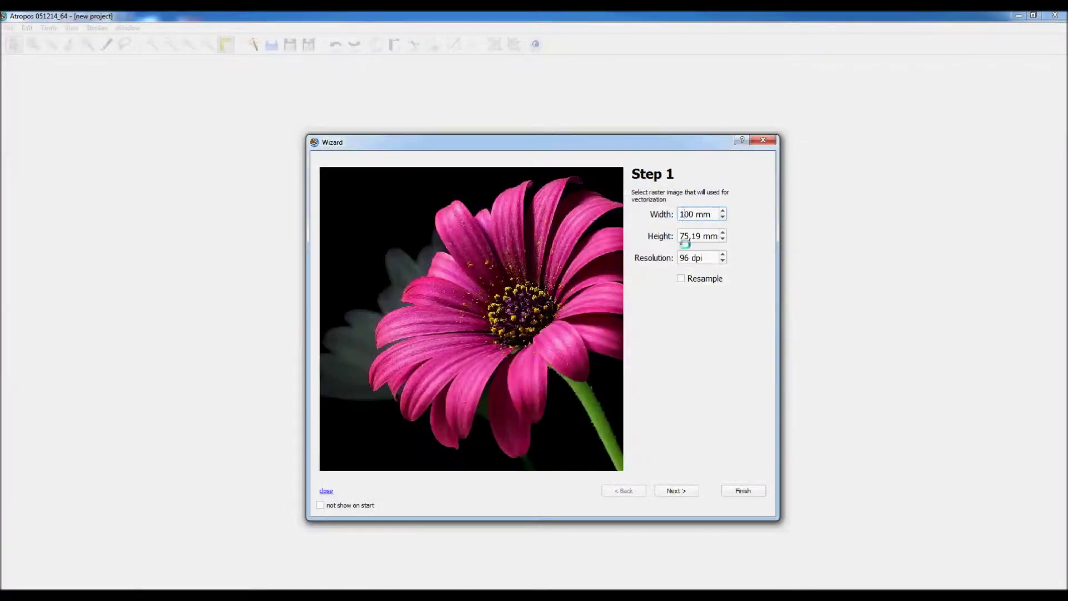
pyautogui.click(733, 491)
# - Import the star pattern SVG onto the flower image and lower its maximum line thickness
pyautogui.click(9, 28)
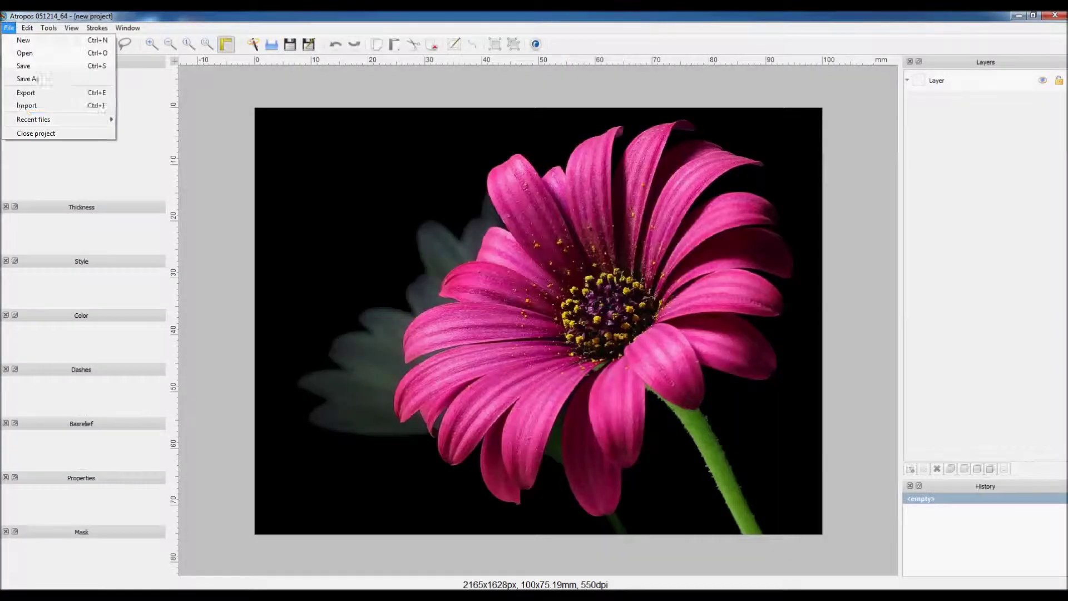
pyautogui.click(32, 103)
pyautogui.click(504, 233)
pyautogui.press('Return')
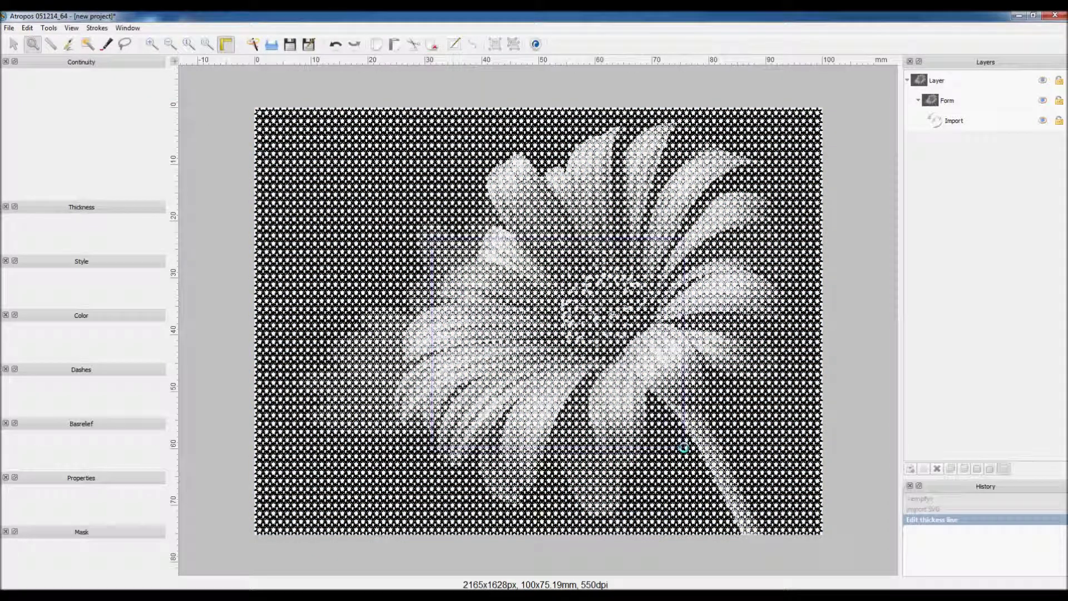
pyautogui.click(563, 364)
pyautogui.moveTo(542, 444); pyautogui.dragTo(417, 477)
pyautogui.moveTo(559, 223); pyautogui.dragTo(430, 414)
pyautogui.scroll(-3, 643, 360)
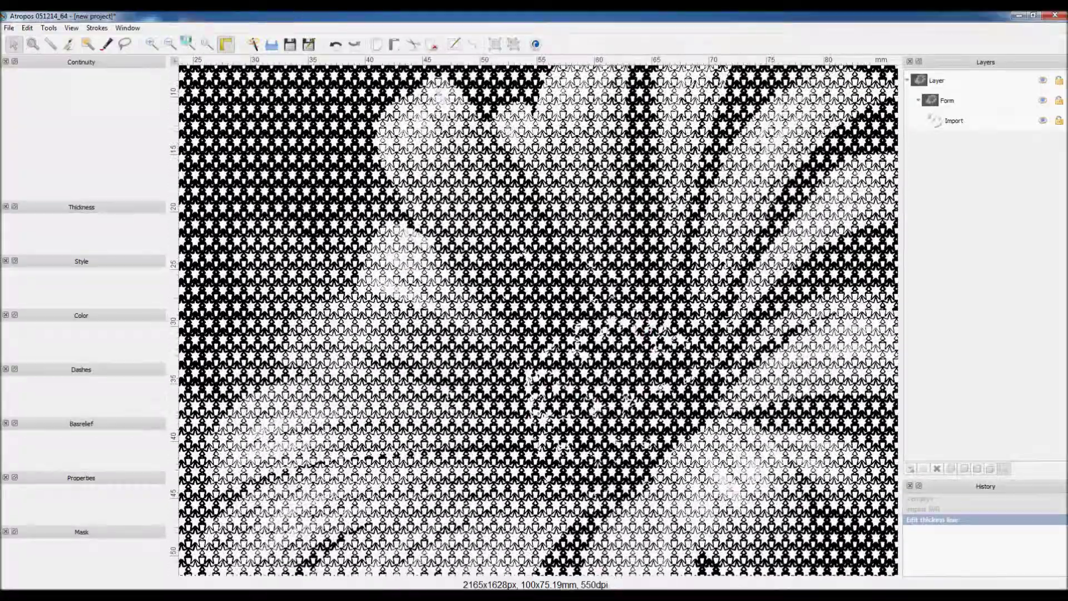
# - Discard the flower project and create a new wizard project from the audrey-hepburn image at 80 × 92 mm and 300 dpi
pyautogui.click(7, 29)
pyautogui.click(23, 40)
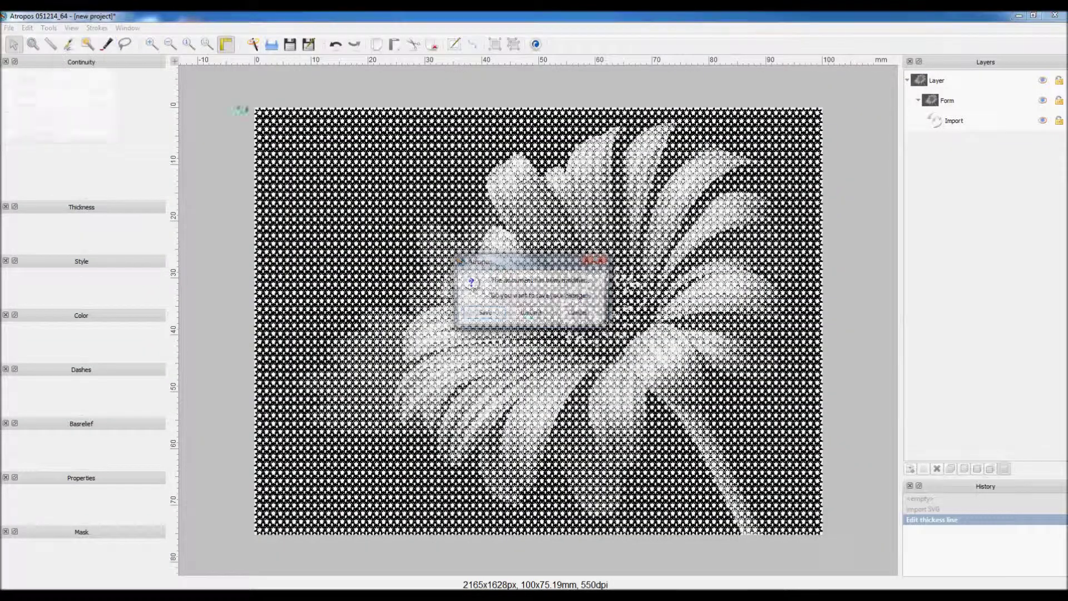
pyautogui.click(530, 313)
pyautogui.click(496, 316)
pyautogui.click(397, 381)
pyautogui.click(508, 236)
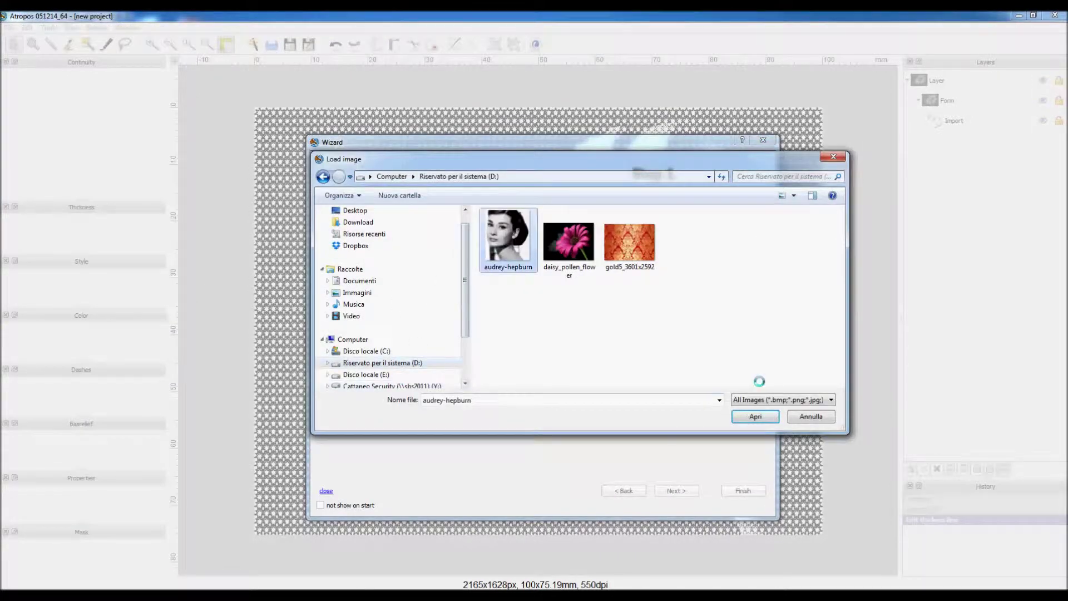
pyautogui.click(752, 416)
pyautogui.click(749, 491)
# - Import the star pattern SVG onto the portrait and set its maximum line thickness to 0.22
pyautogui.click(8, 28)
pyautogui.click(21, 106)
pyautogui.doubleClick(508, 239)
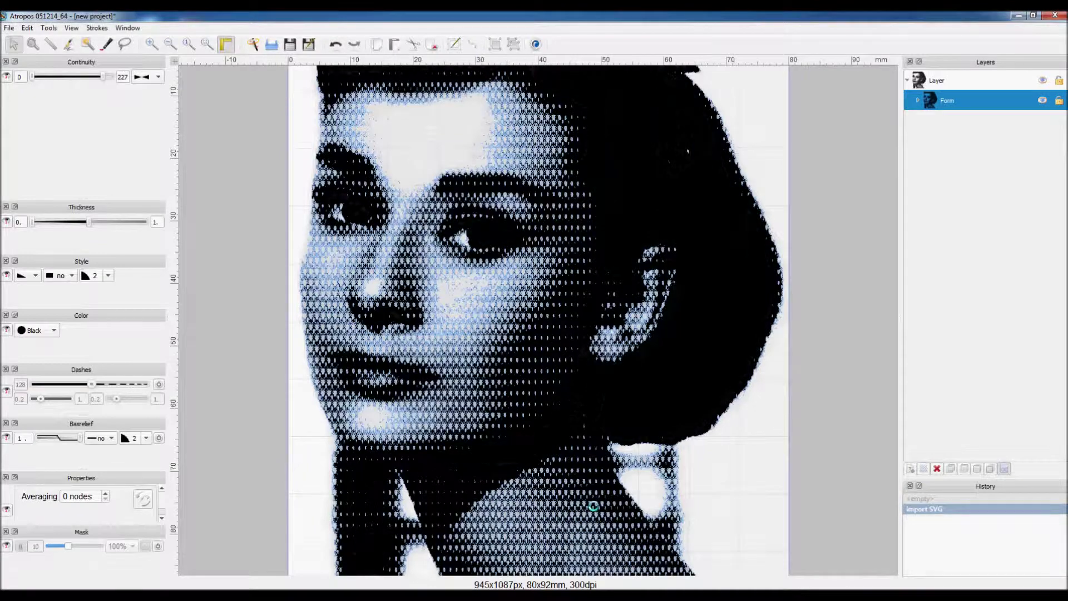
pyautogui.click(248, 162)
pyautogui.click(381, 225)
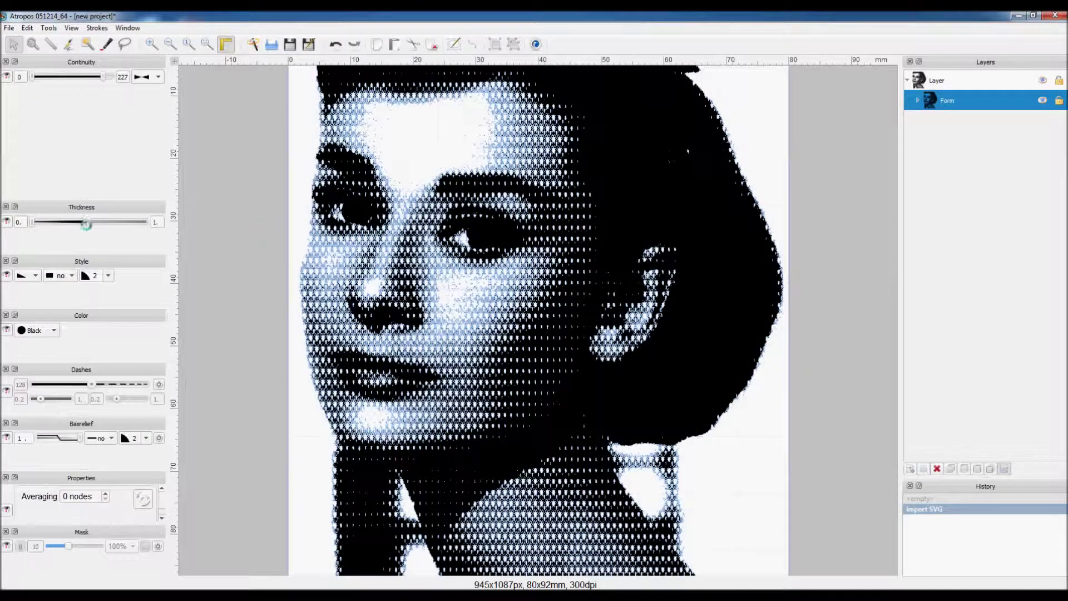
pyautogui.moveTo(44, 222); pyautogui.dragTo(35, 222)
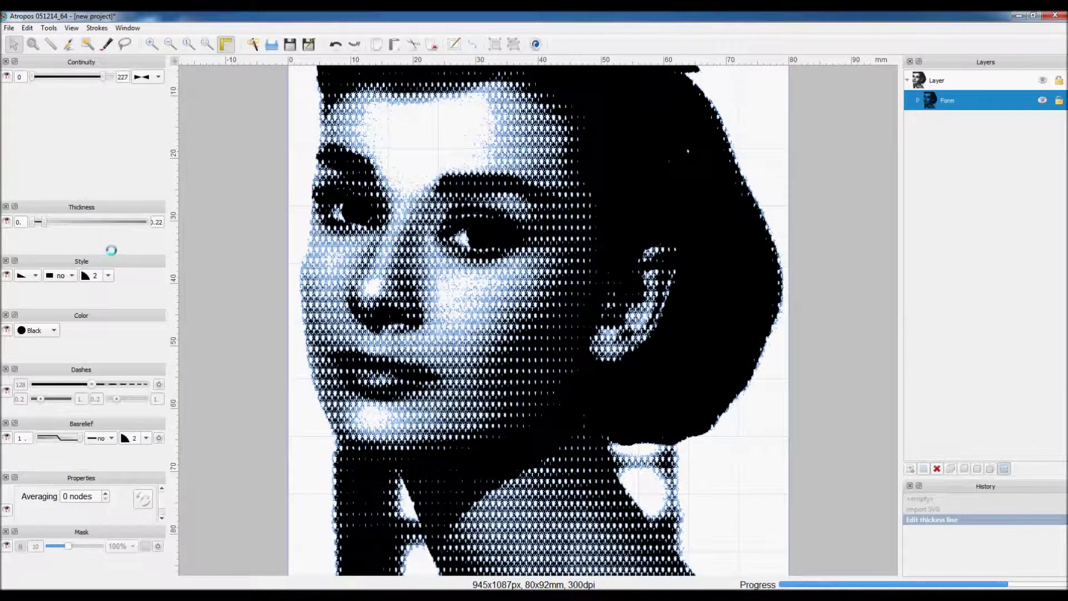
pyautogui.click(256, 239)
pyautogui.click(33, 43)
pyautogui.moveTo(408, 184); pyautogui.dragTo(555, 278)
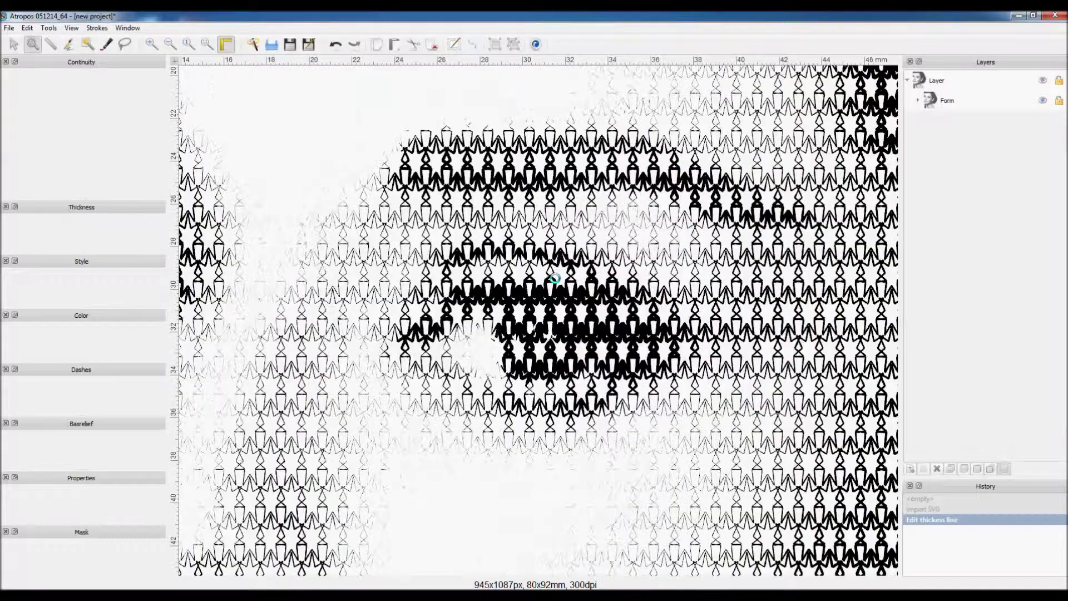
pyautogui.scroll(-5, 667, 292)
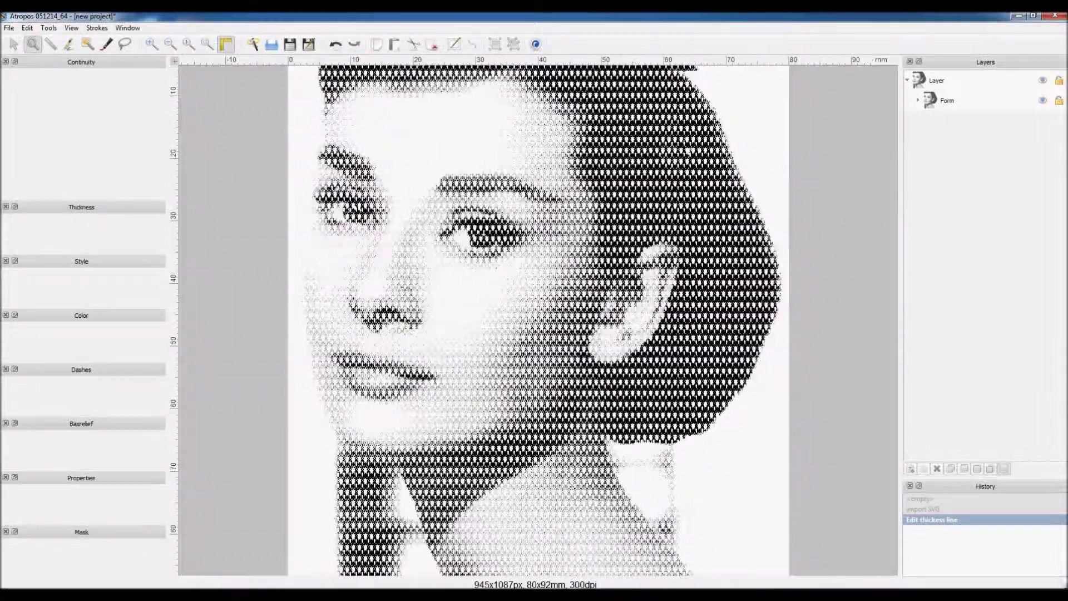
# - Discard the portrait project and create a wizard project from the gold5_3601x2592 image at 100 × 72.04 mm and 550 dpi
pyautogui.click(9, 28)
pyautogui.click(23, 40)
pyautogui.click(533, 313)
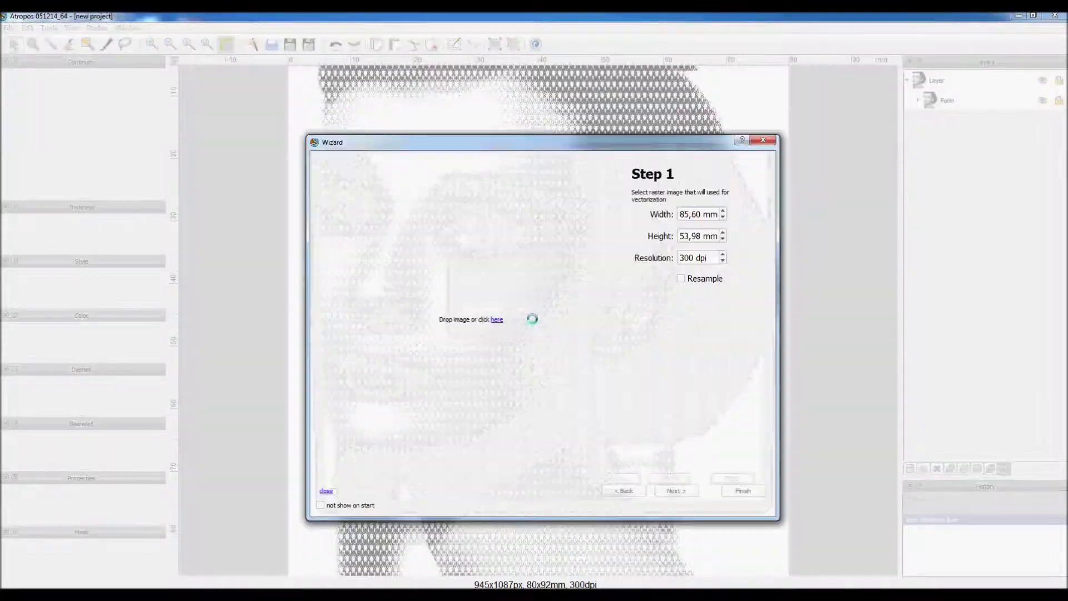
pyautogui.click(497, 319)
pyautogui.click(428, 377)
pyautogui.click(631, 242)
pyautogui.click(759, 417)
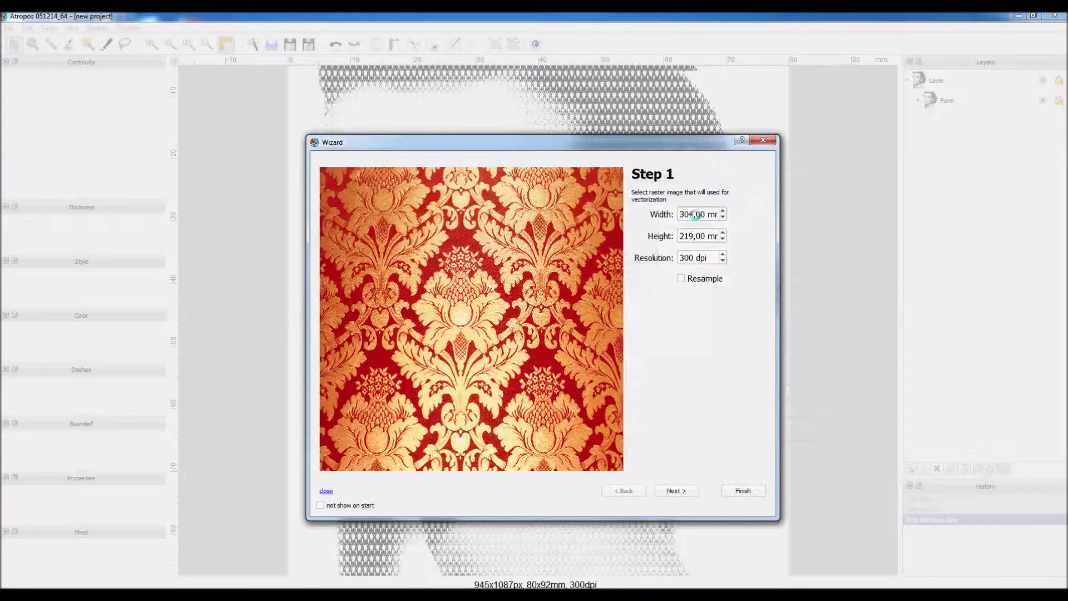
pyautogui.click(743, 490)
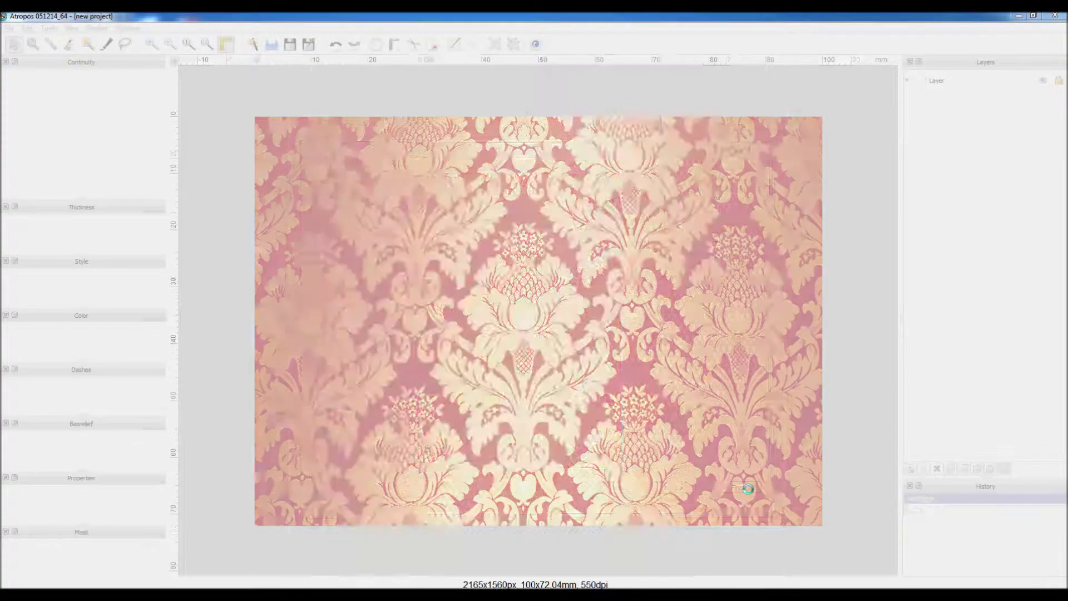
# - Import the star pattern SVG onto the damask image and set its maximum line thickness to 0.20
pyautogui.click(9, 28)
pyautogui.click(23, 91)
pyautogui.doubleClick(506, 231)
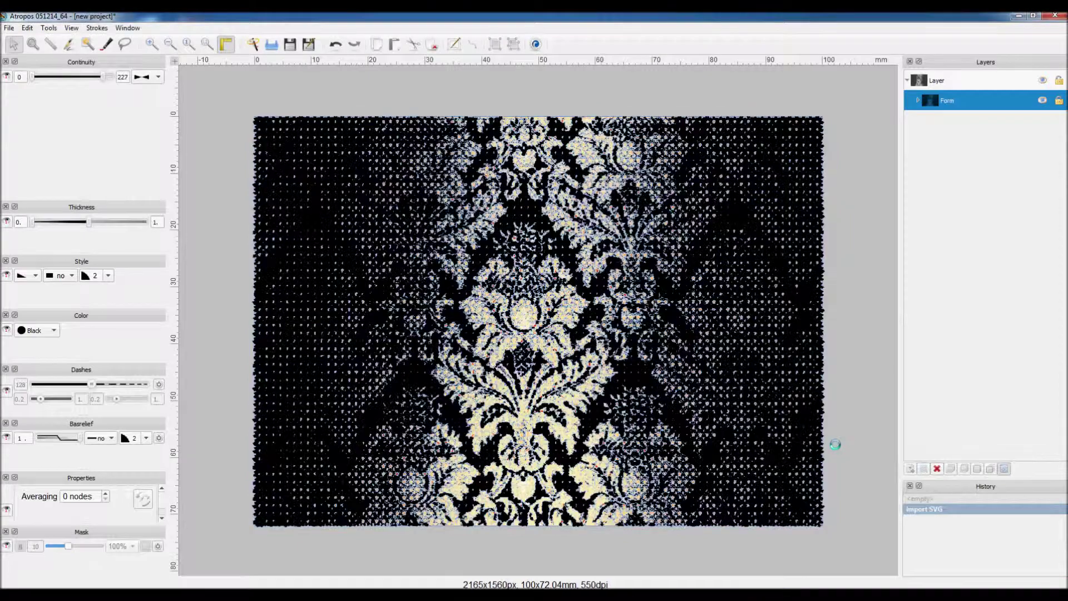
pyautogui.click(48, 222)
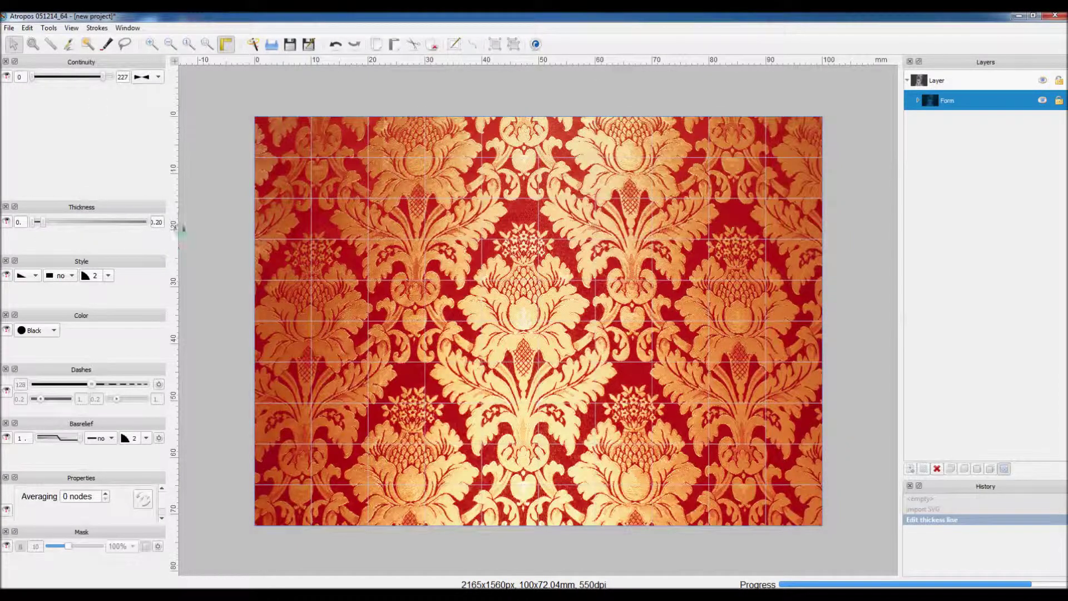
pyautogui.click(217, 220)
pyautogui.moveTo(348, 184); pyautogui.dragTo(758, 423)
pyautogui.scroll(-3, 466, 278)
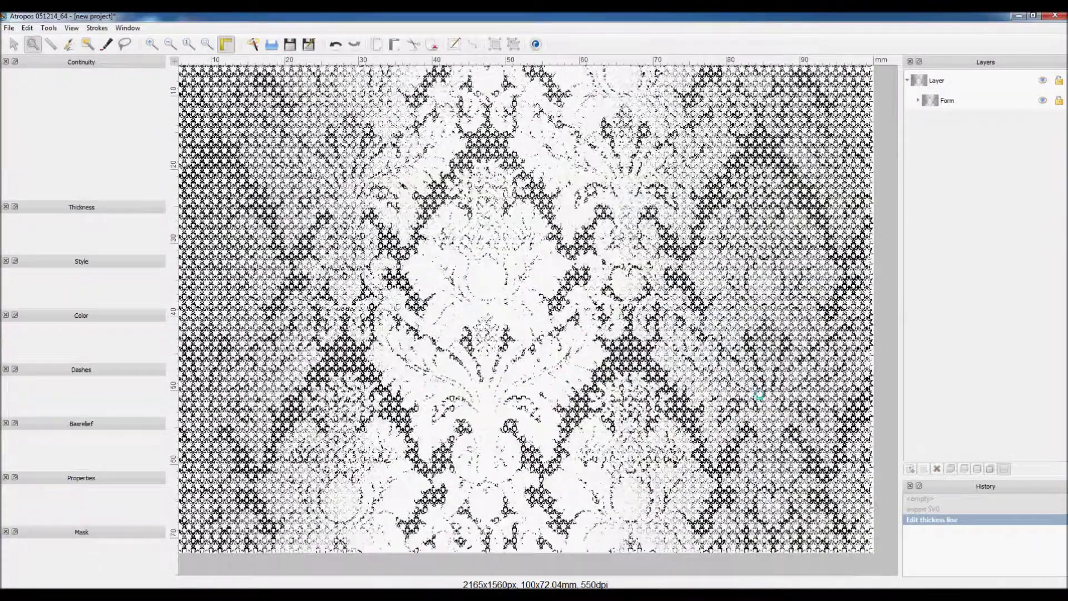
pyautogui.scroll(-3, 381, 236)
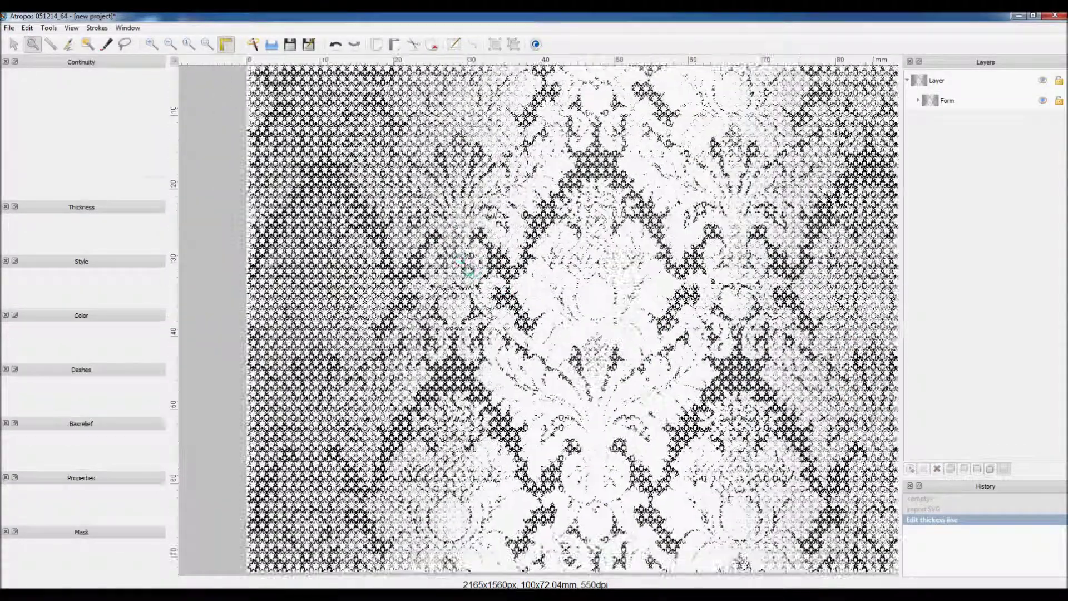